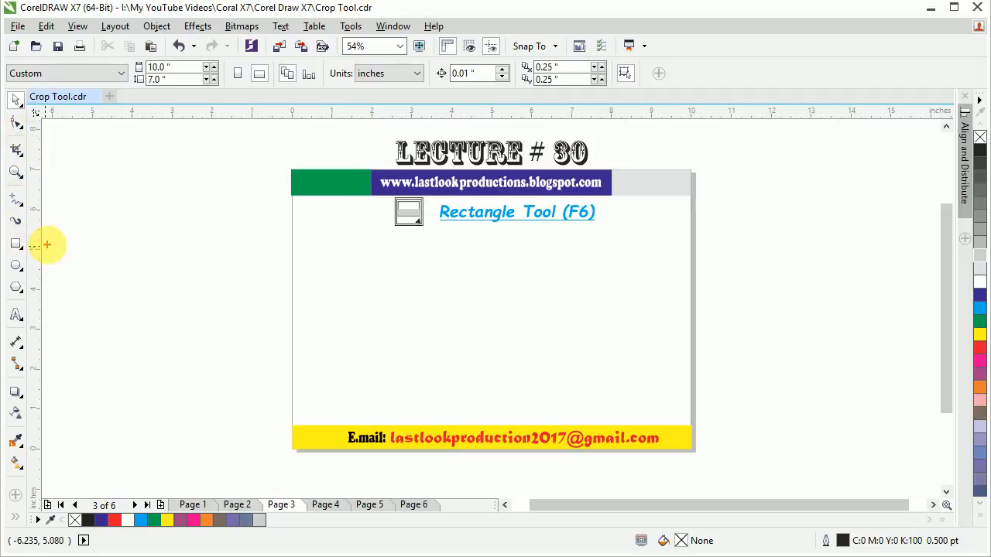
{"action": "left_click_drag", "start_coordinate": [45, 245], "coordinate": [165, 245]}
{"action": "mouse_move", "coordinate": [82, 216]}
{"action": "left_mouse_down"}
{"action": "mouse_move", "coordinate": [17, 245]}
{"action": "mouse_move", "coordinate": [82, 267]}
{"action": "left_mouse_up"}
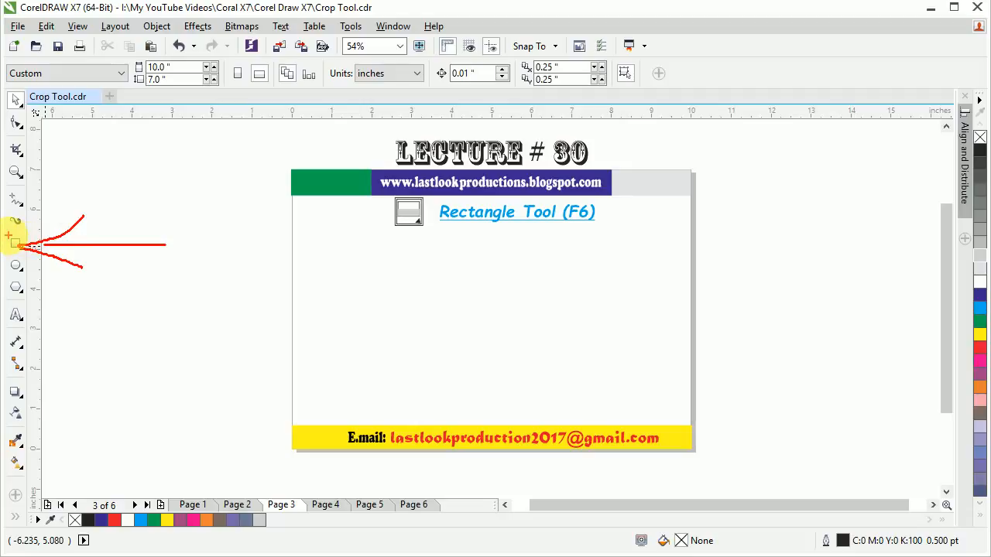
{"action": "key", "text": "Escape"}
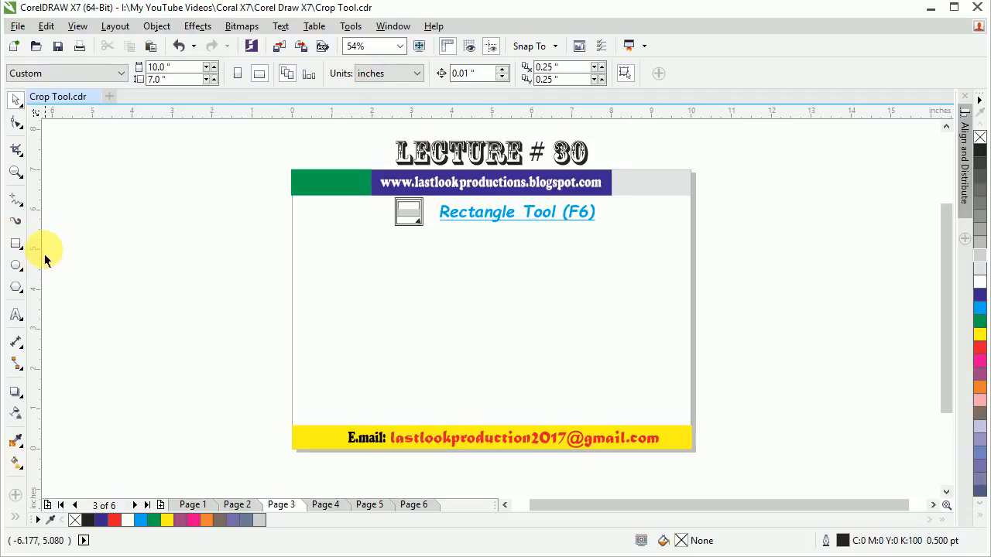
- Draw a rectangle about 8.16 by 3.73 inches in the page's blank area and move it slightly upward
{"action": "left_click", "coordinate": [23, 252]}
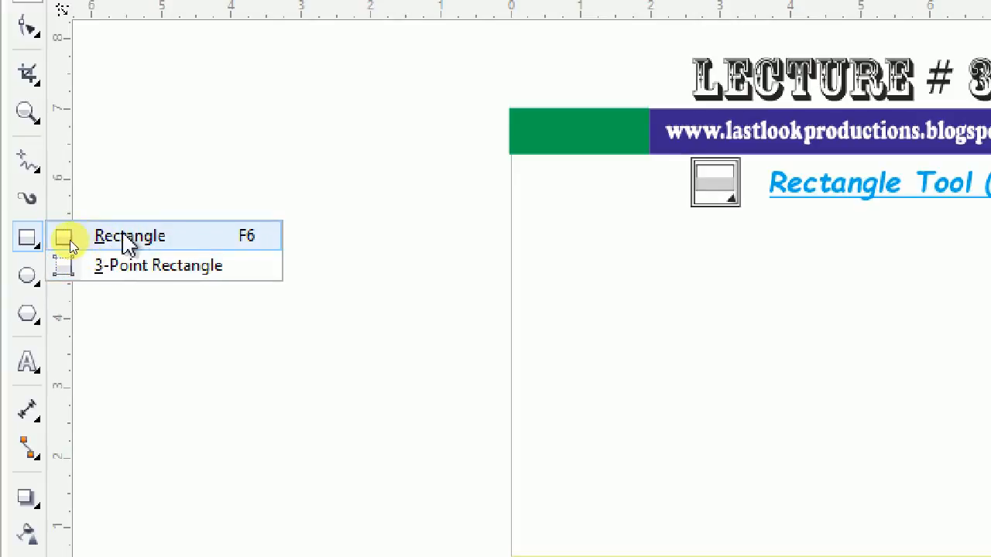
{"action": "left_click", "coordinate": [172, 250]}
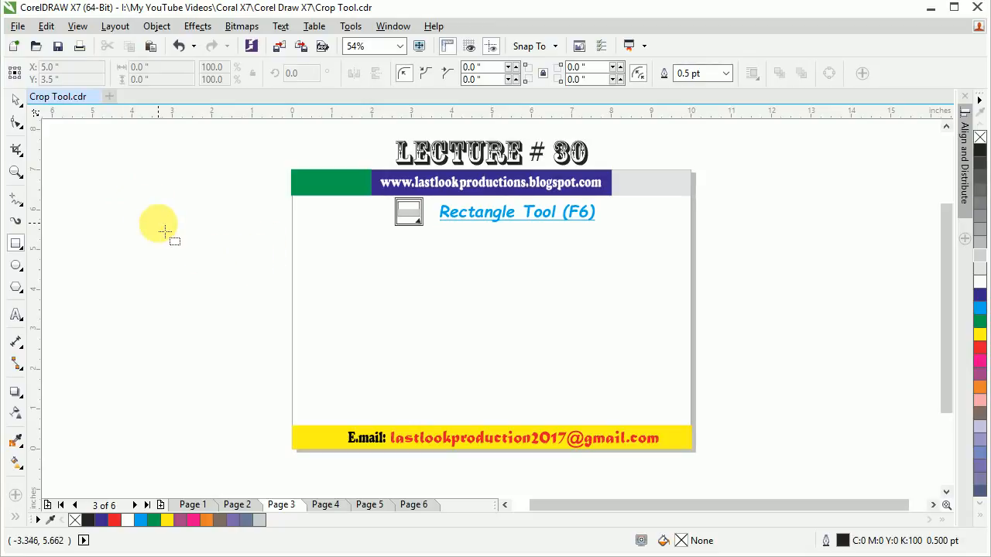
{"action": "key", "text": "space"}
{"action": "key", "text": "F6"}
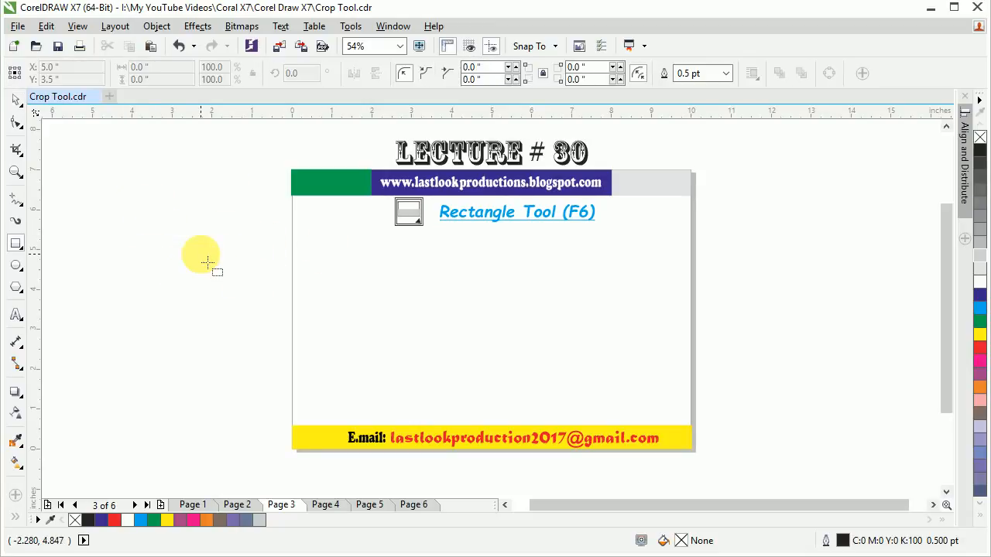
{"action": "key", "text": "z"}
{"action": "left_click_drag", "start_coordinate": [276, 133], "coordinate": [706, 467]}
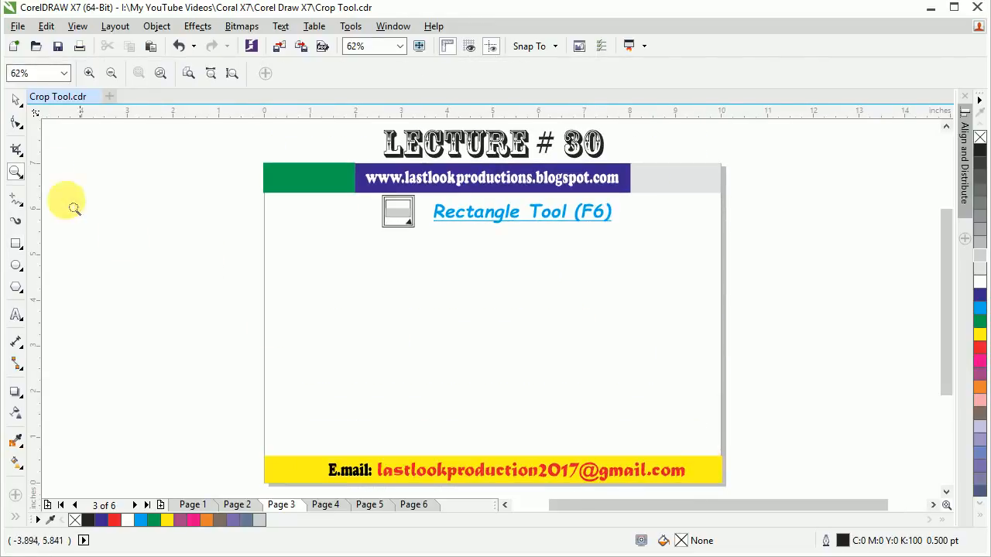
{"action": "left_click", "coordinate": [16, 100]}
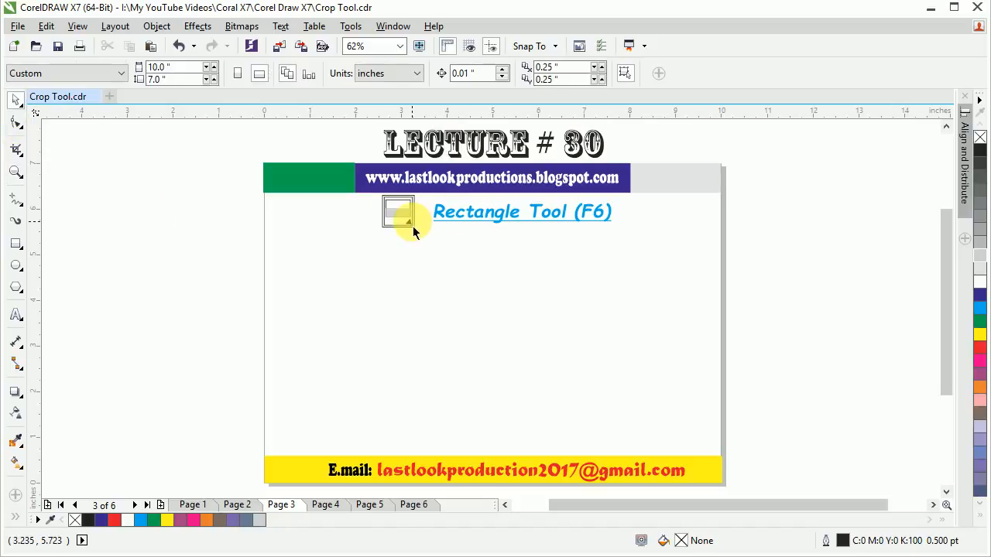
{"action": "left_click", "coordinate": [16, 243]}
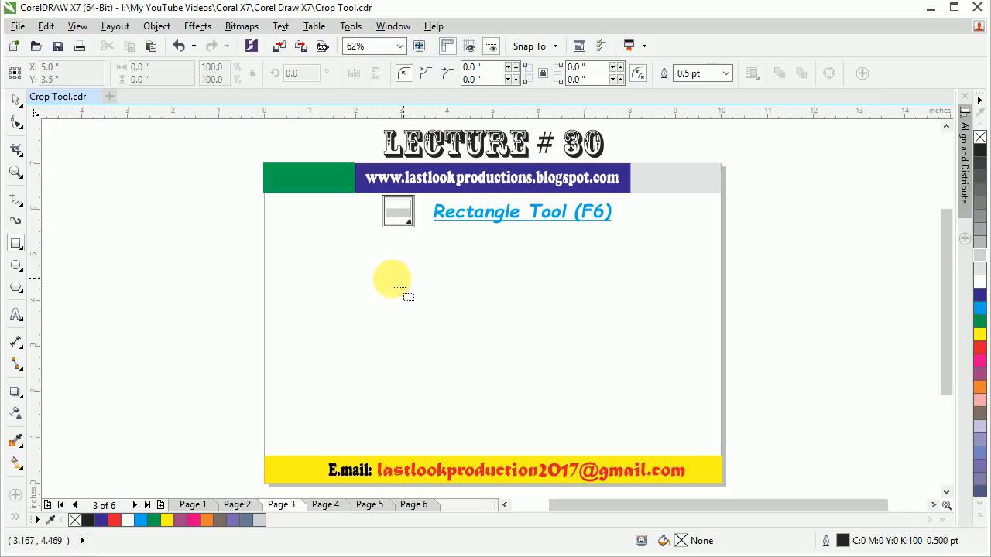
{"action": "left_click_drag", "start_coordinate": [319, 263], "coordinate": [693, 436]}
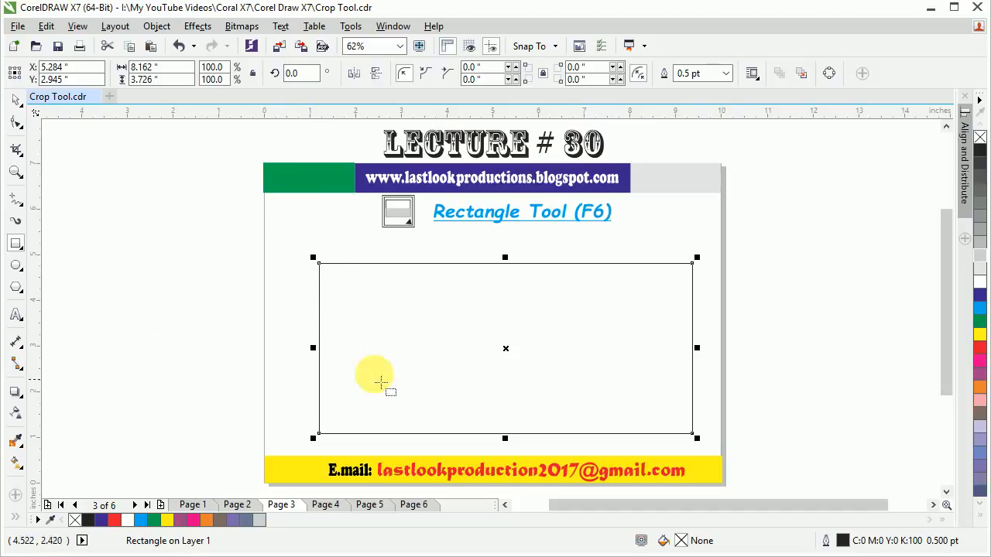
{"action": "left_click_drag", "start_coordinate": [516, 362], "coordinate": [511, 349]}
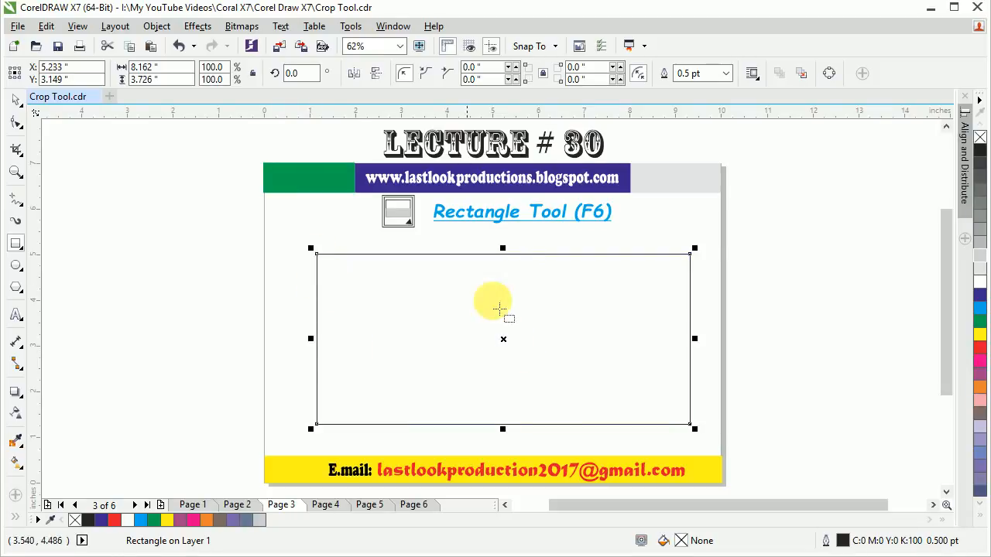
- Draw a second rectangle about 2.83 by 2.08 inches across the page's left edge, and delete both rectangles
{"action": "left_click_drag", "start_coordinate": [202, 240], "coordinate": [333, 335]}
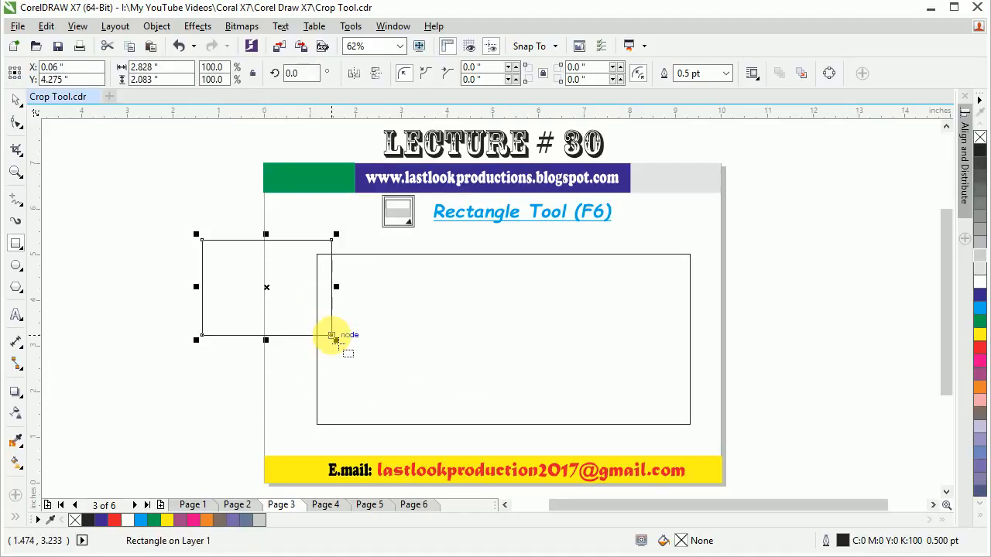
{"action": "key", "text": "Delete"}
{"action": "left_click", "coordinate": [504, 360]}
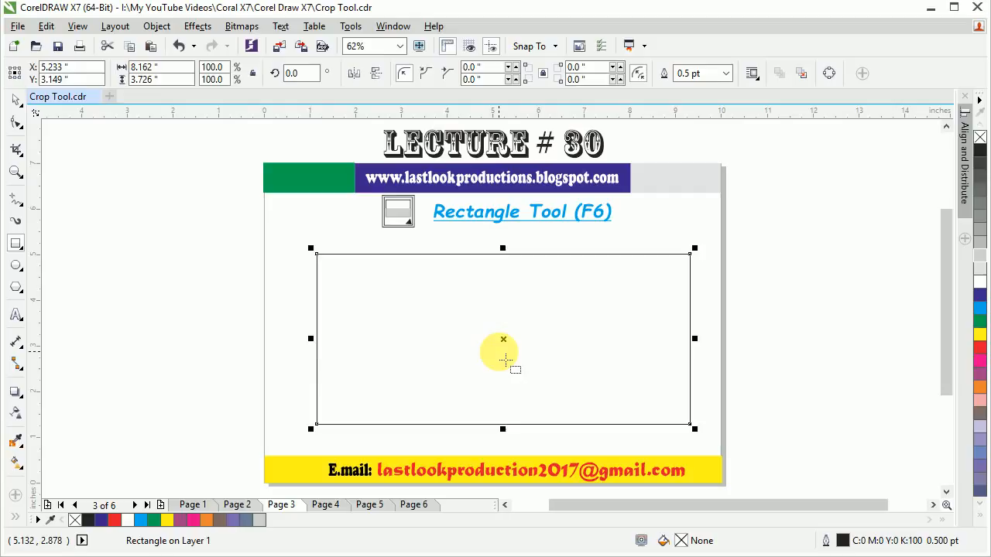
{"action": "key", "text": "Delete"}
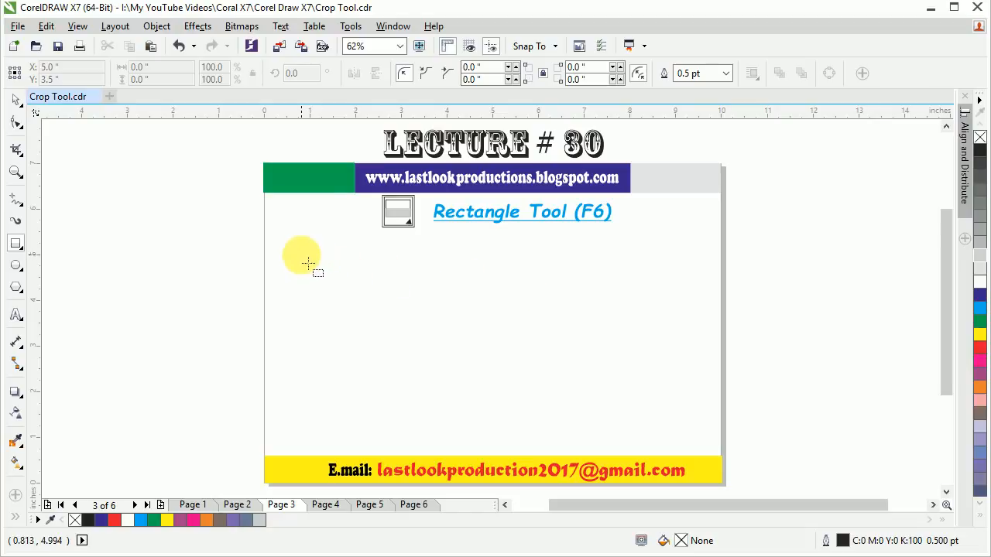
- Draw a new rectangle in the page's blank area, adjusting it to about 7.21 by 3.52 inches
{"action": "mouse_move", "coordinate": [301, 255]}
{"action": "left_mouse_down"}
{"action": "mouse_move", "coordinate": [315, 253]}
{"action": "mouse_move", "coordinate": [349, 284]}
{"action": "mouse_move", "coordinate": [449, 308]}
{"action": "mouse_move", "coordinate": [330, 269]}
{"action": "mouse_move", "coordinate": [427, 300]}
{"action": "left_mouse_up"}
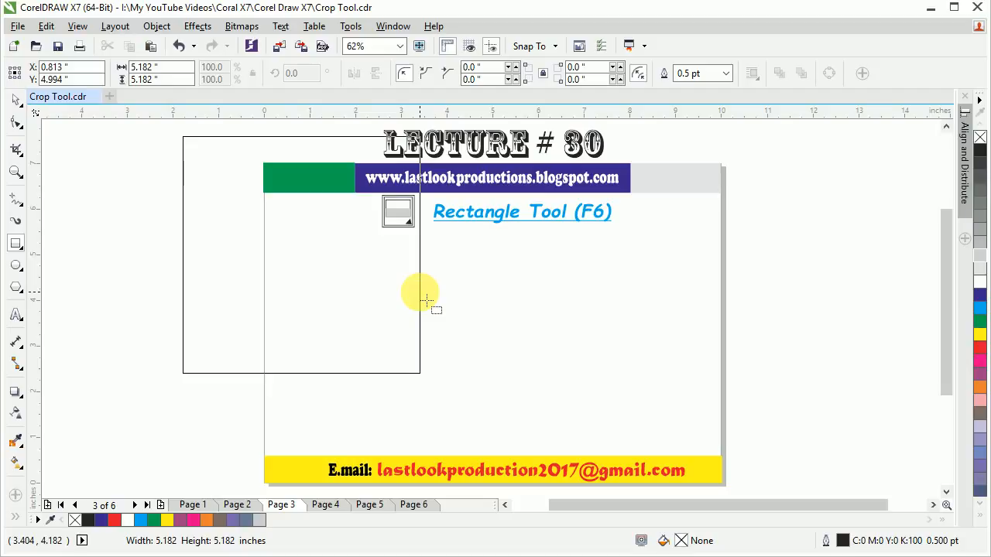
{"action": "left_click_drag", "start_coordinate": [427, 299], "coordinate": [458, 317]}
{"action": "left_click_drag", "start_coordinate": [312, 267], "coordinate": [509, 371]}
{"action": "left_click_drag", "start_coordinate": [496, 295], "coordinate": [507, 252]}
{"action": "left_click_drag", "start_coordinate": [340, 337], "coordinate": [315, 338]}
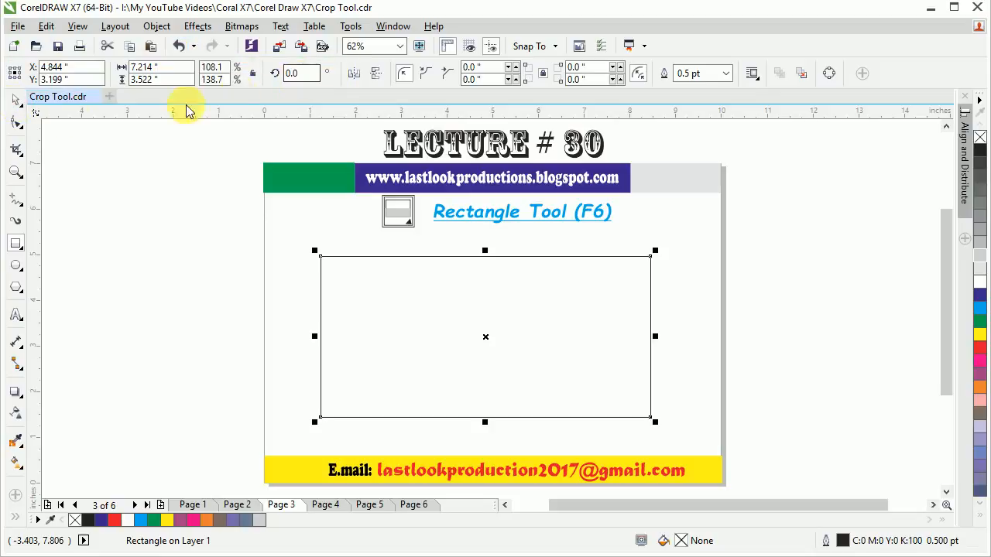
- Set the rectangle's centre position to X 6 inches and Y 5 inches
{"action": "left_click", "coordinate": [87, 68]}
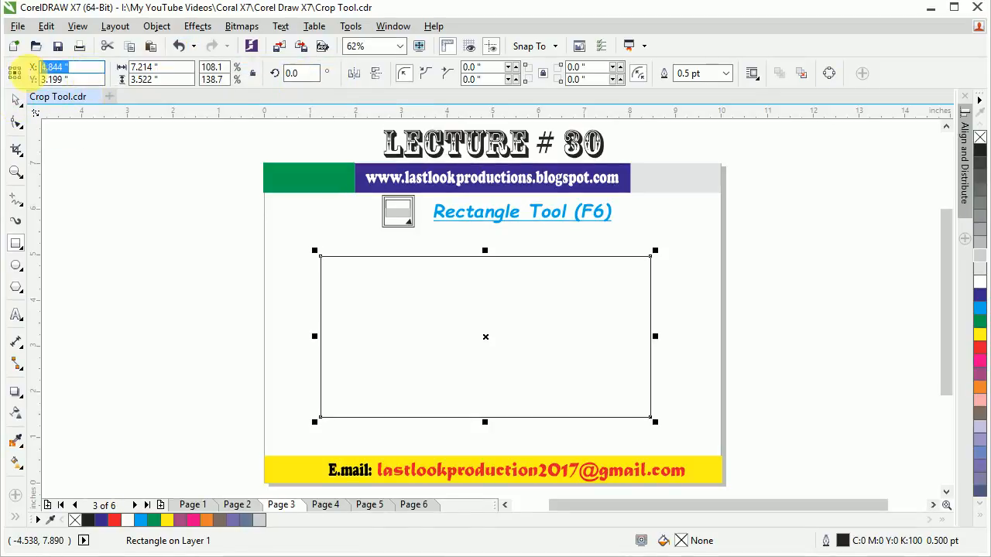
{"action": "key", "text": "Tab"}
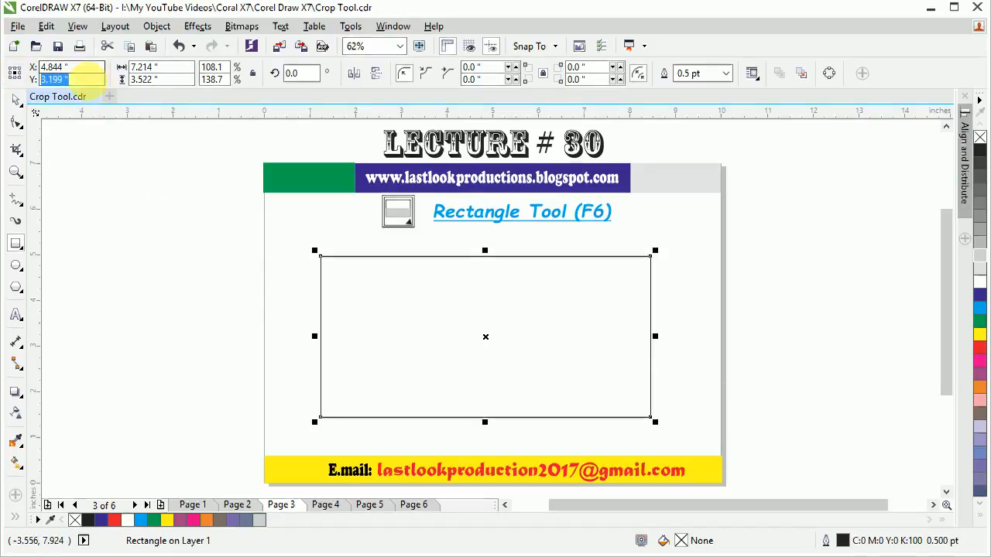
{"action": "left_click", "coordinate": [53, 67]}
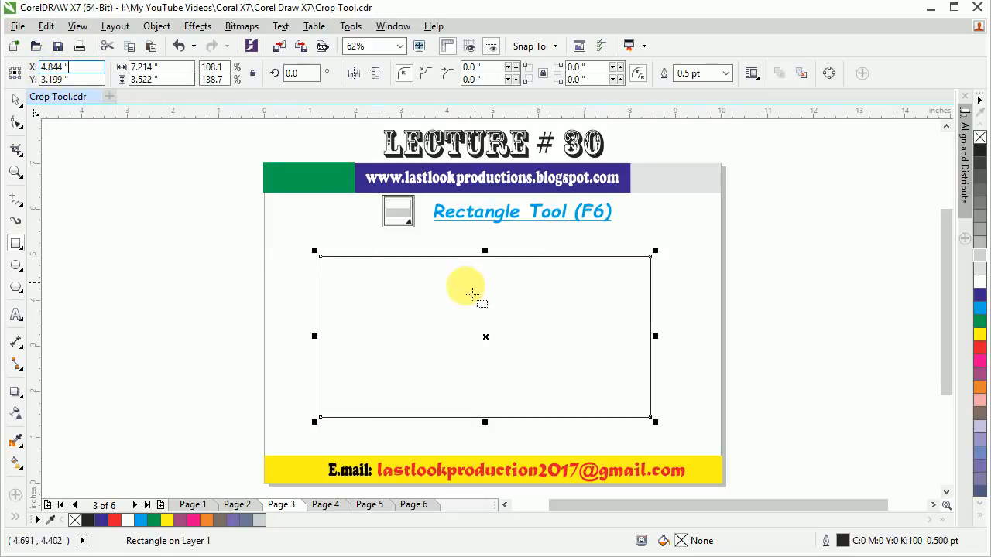
{"action": "left_click", "coordinate": [65, 68]}
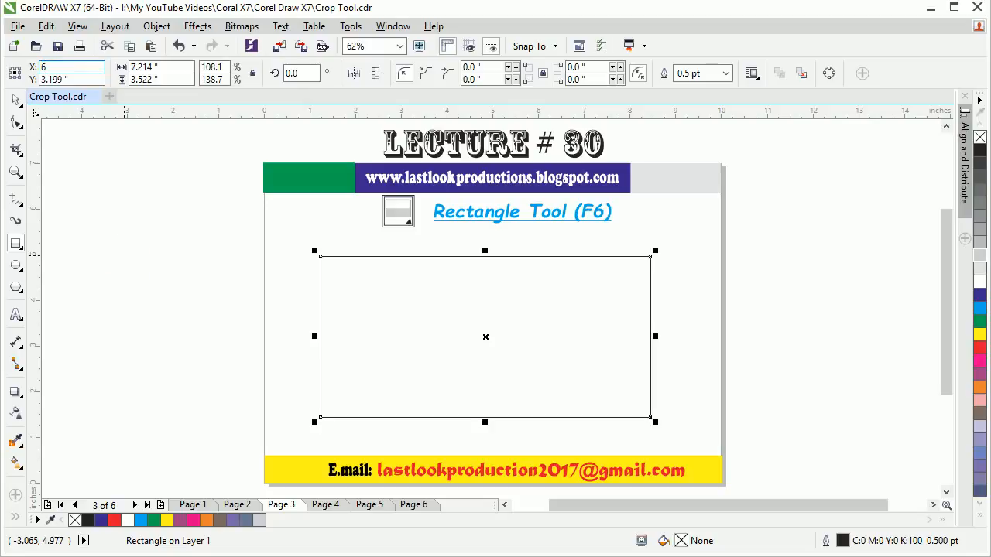
{"action": "type", "text": "6"}
{"action": "key", "text": "Return"}
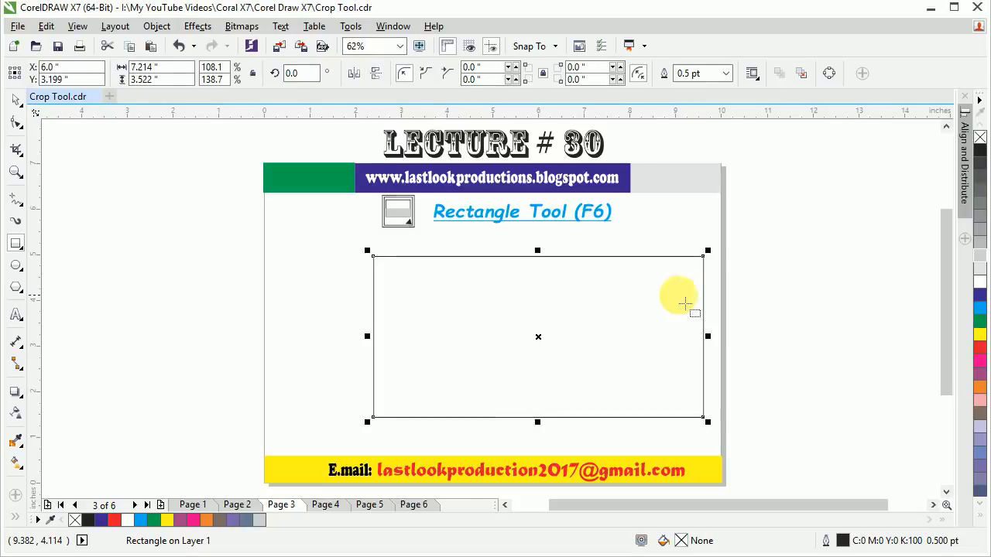
{"action": "left_click", "coordinate": [73, 79]}
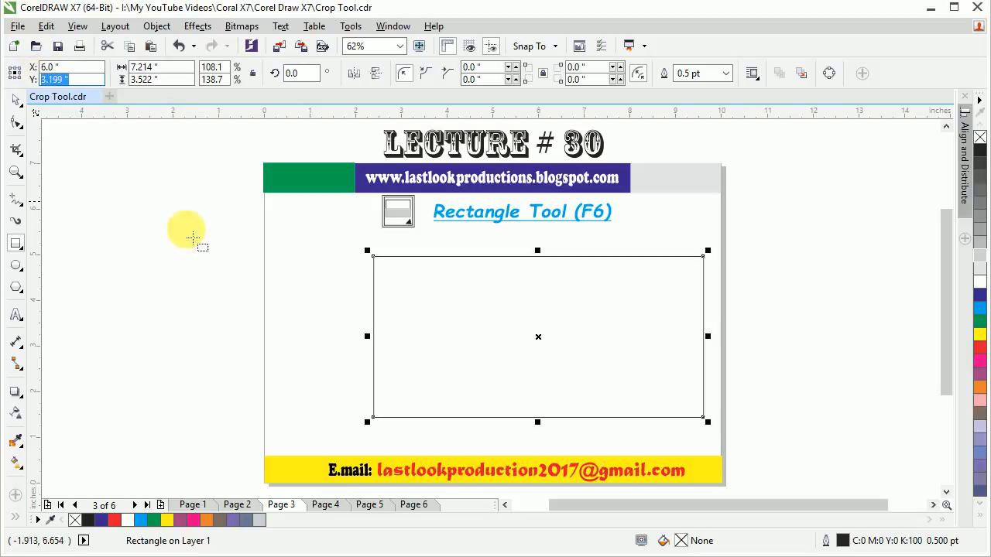
{"action": "type", "text": "5"}
{"action": "key", "text": "Return"}
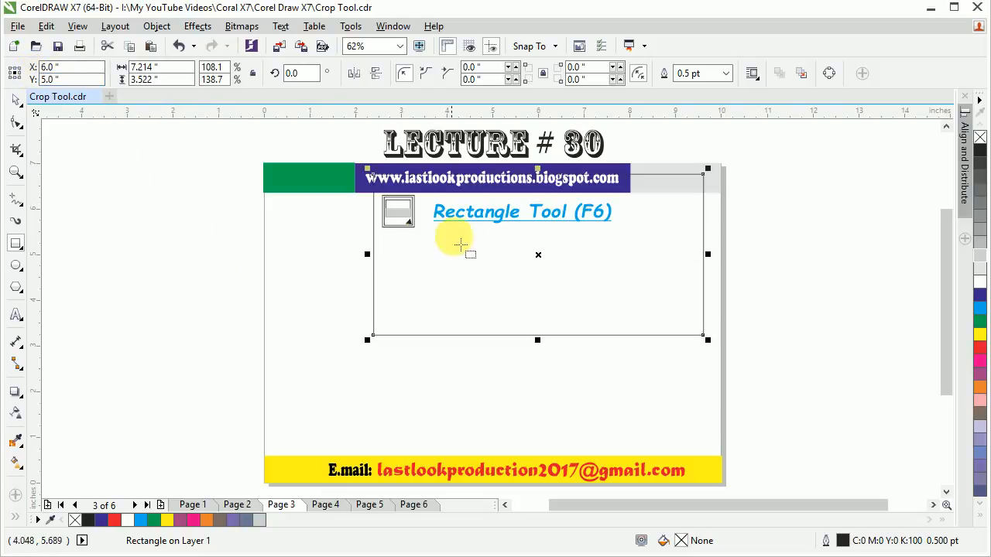
- Move the rectangle back down into the page's blank area and resize it to 8 by 11 inches
{"action": "left_click_drag", "start_coordinate": [548, 263], "coordinate": [499, 352]}
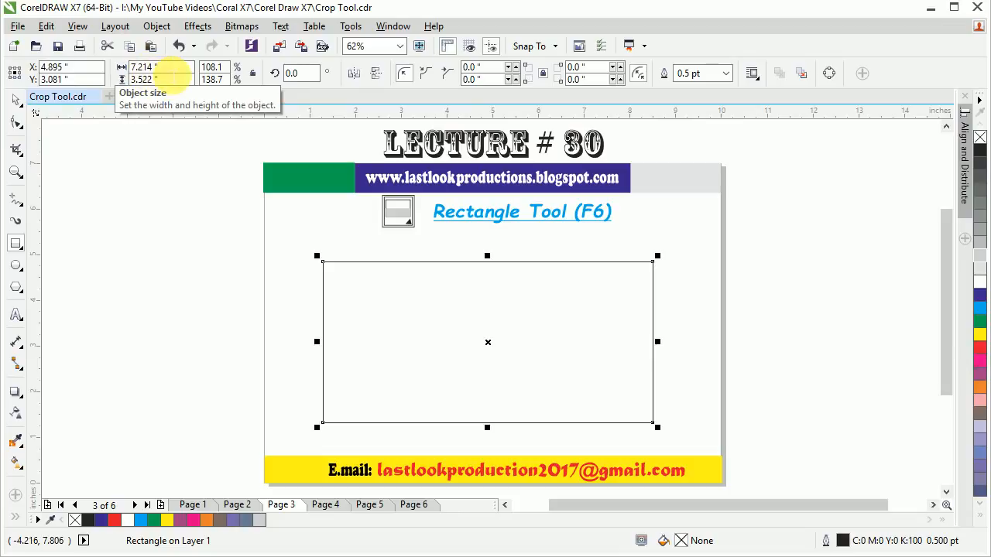
{"action": "left_click", "coordinate": [144, 68]}
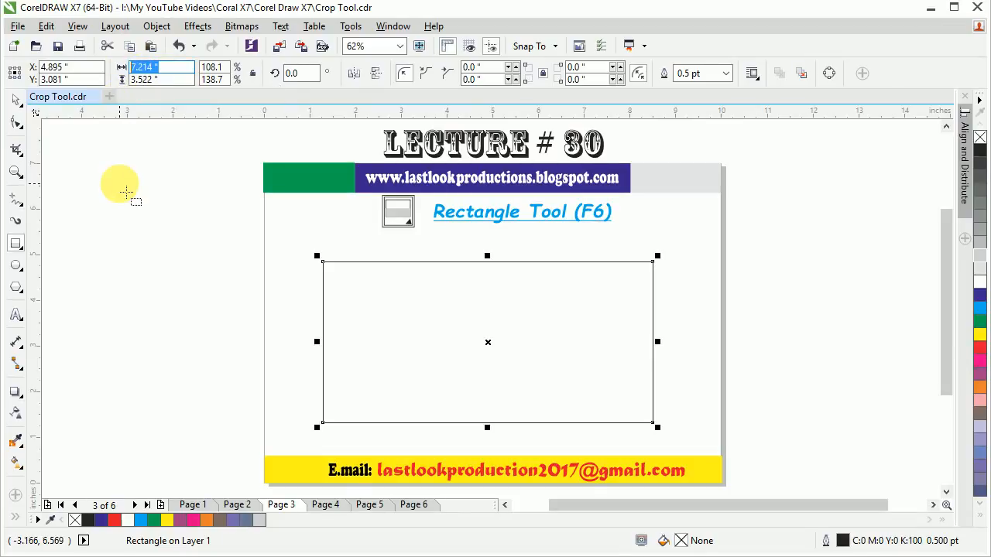
{"action": "key", "text": "Tab"}
{"action": "type", "text": "11"}
{"action": "key", "text": "Return"}
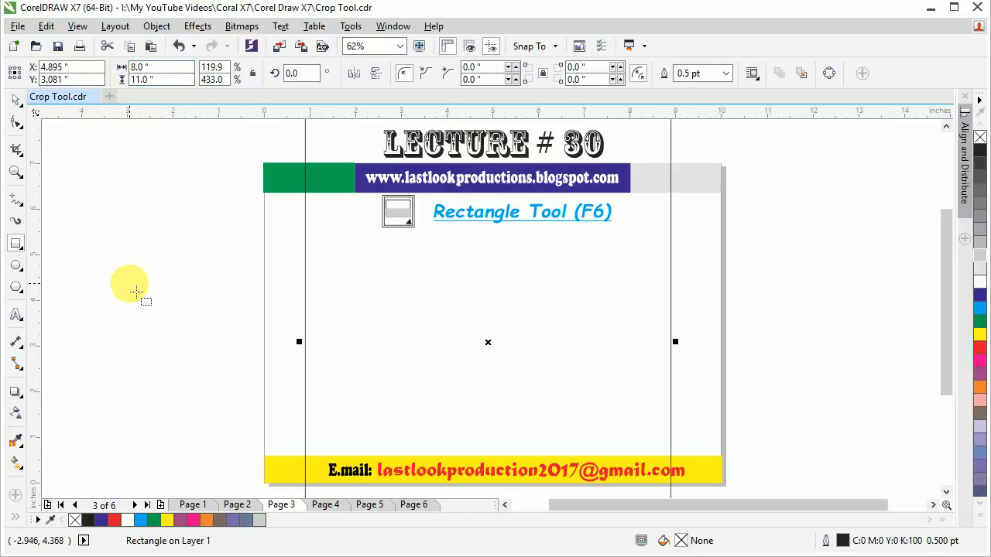
{"action": "mouse_move", "coordinate": [489, 342]}
{"action": "left_mouse_down"}
{"action": "mouse_move", "coordinate": [476, 440]}
{"action": "mouse_move", "coordinate": [542, 449]}
{"action": "mouse_move", "coordinate": [489, 416]}
{"action": "mouse_move", "coordinate": [484, 328]}
{"action": "left_mouse_up"}
- Set both the width and the height of the rectangle to 4 inches
{"action": "left_click", "coordinate": [177, 67]}
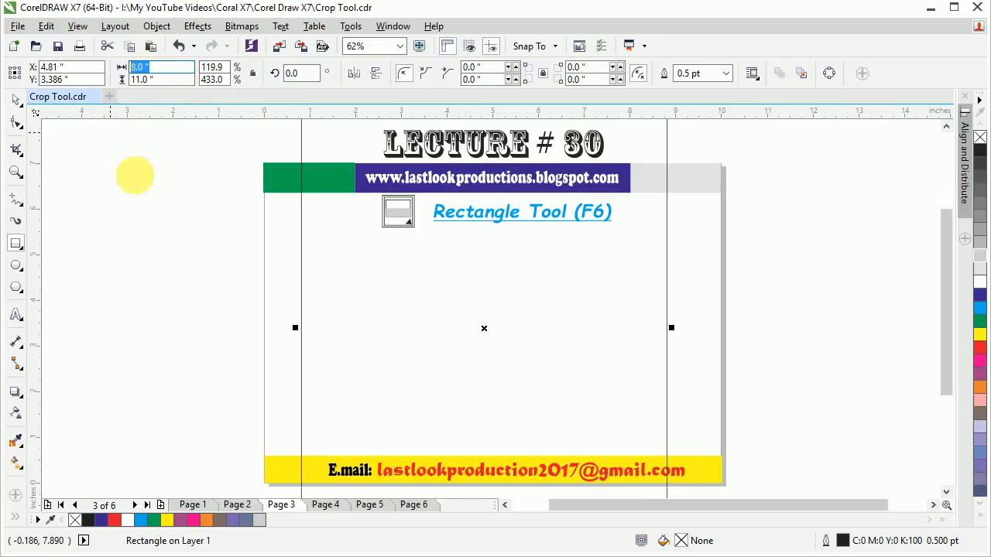
{"action": "type", "text": "4"}
{"action": "left_click", "coordinate": [164, 80]}
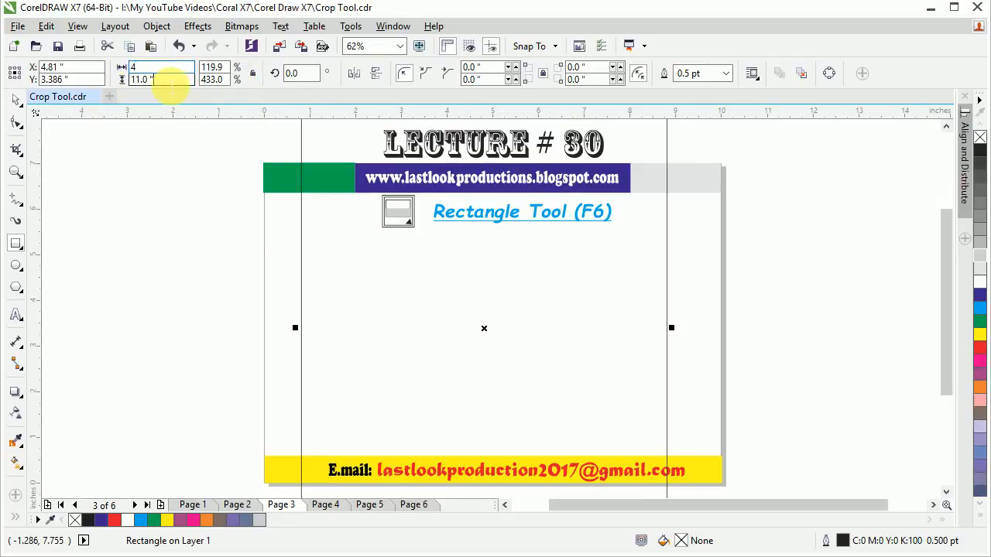
{"action": "type", "text": "4"}
{"action": "key", "text": "Return"}
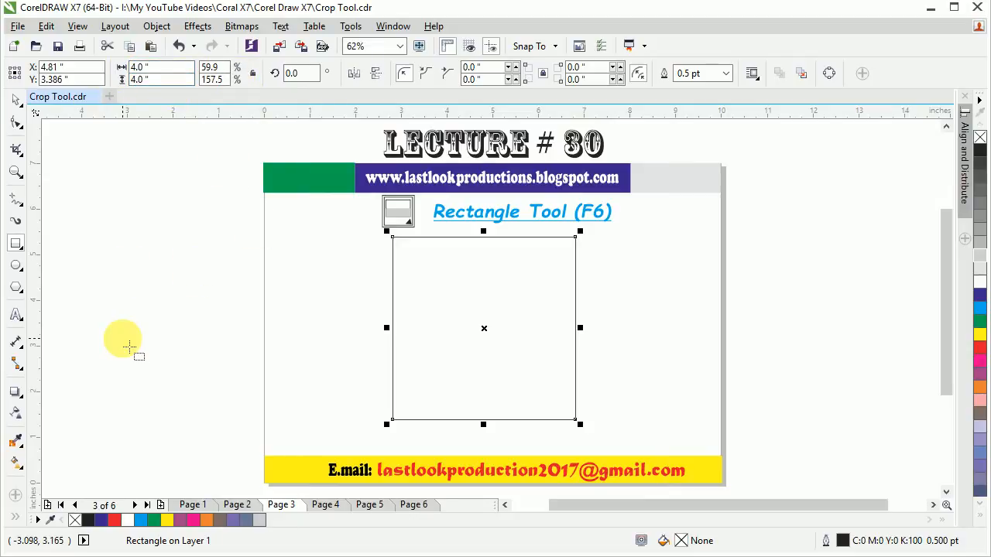
- Set the rectangle's height to 3 inches
{"action": "left_click", "coordinate": [160, 79]}
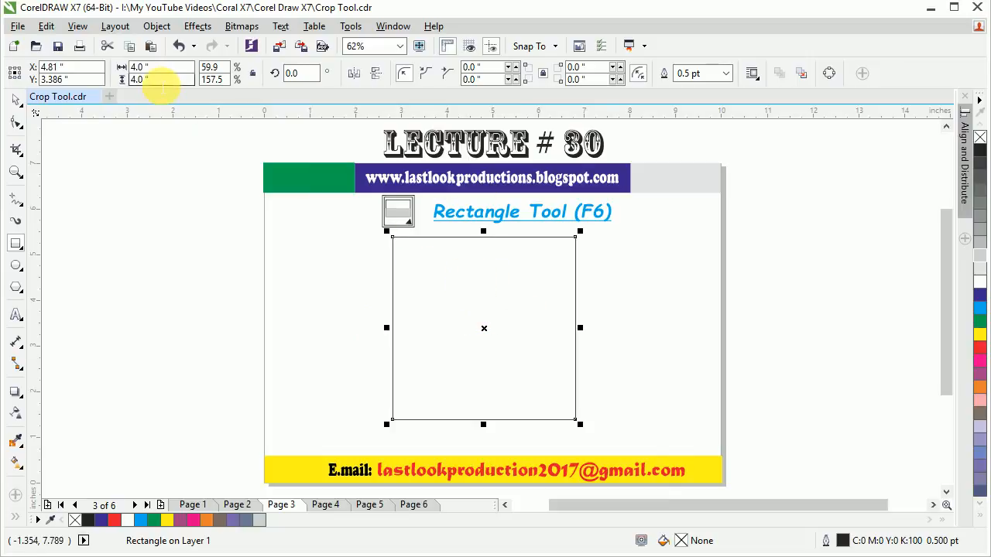
{"action": "type", "text": "3"}
{"action": "key", "text": "Return"}
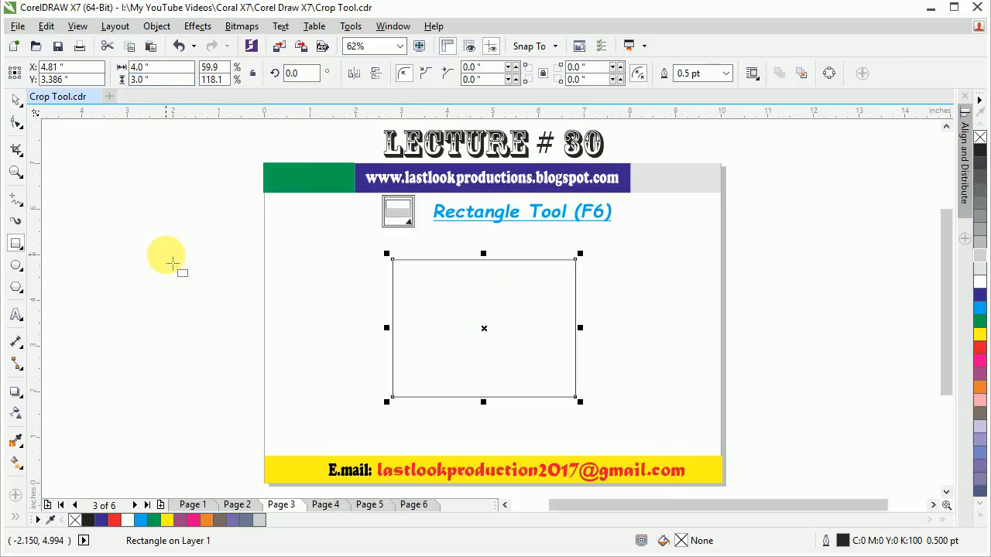
- Stretch the rectangle's left, right and bottom sides to about 7.62 by 3.52 inches overall, and delete it
{"action": "left_click_drag", "start_coordinate": [384, 327], "coordinate": [318, 333]}
{"action": "left_click_drag", "start_coordinate": [575, 328], "coordinate": [668, 330]}
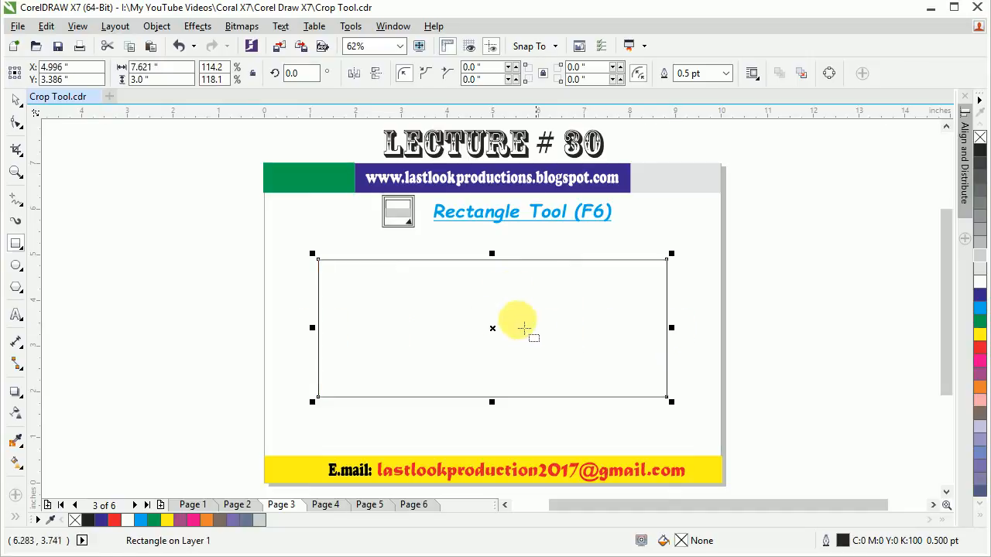
{"action": "left_click_drag", "start_coordinate": [492, 399], "coordinate": [491, 428]}
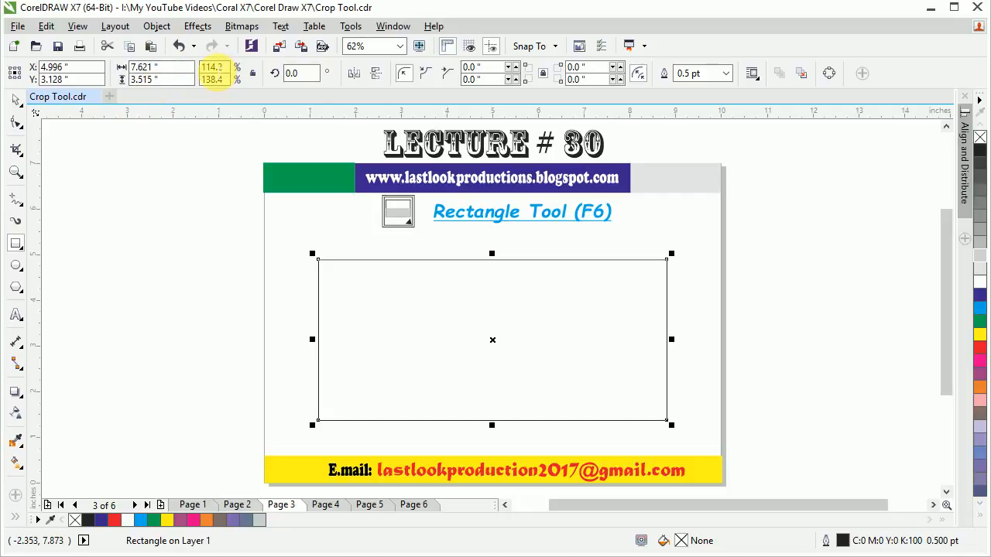
{"action": "key", "text": "Delete"}
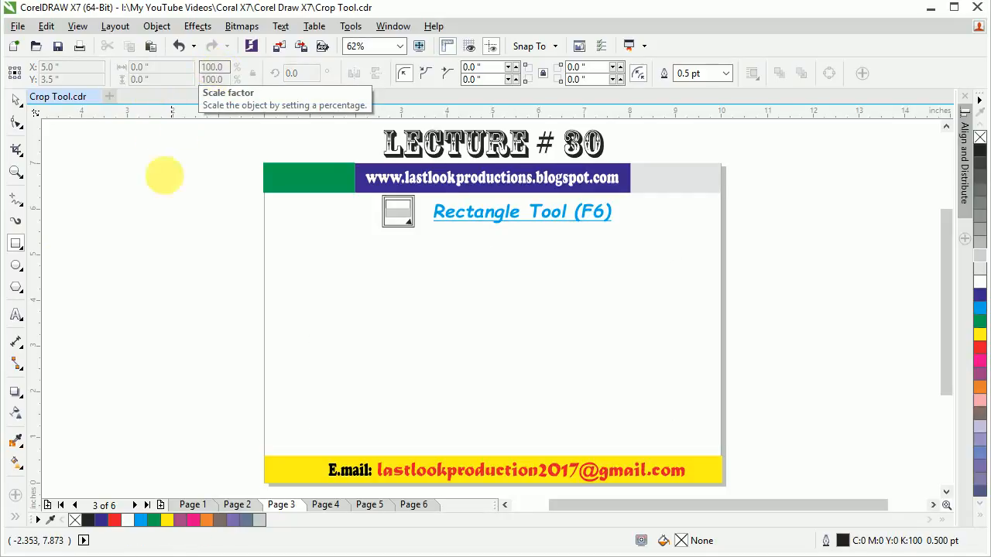
- Draw a rectangle about 7.76 by 3.39 inches in the page's blank area and set its width to 8 inches
{"action": "left_click_drag", "start_coordinate": [316, 272], "coordinate": [683, 426]}
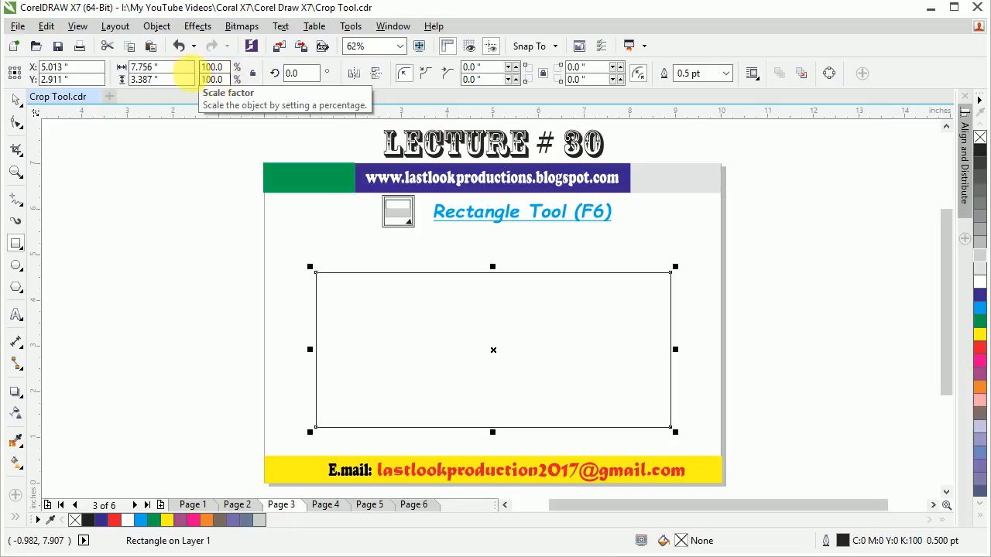
{"action": "left_click", "coordinate": [151, 67]}
{"action": "type", "text": "8"}
{"action": "key", "text": "Return"}
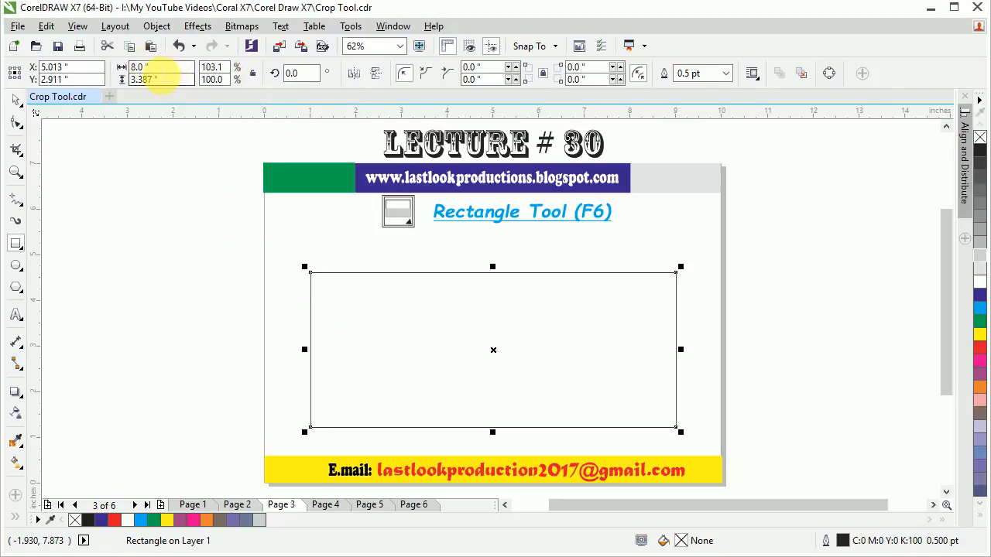
- Set the rectangle's height to 2 inches
{"action": "left_click", "coordinate": [151, 79]}
{"action": "type", "text": "2"}
{"action": "key", "text": "Return"}
- Lock the rectangle's proportions to set its width to 2 inches, and unlock the proportions again
{"action": "left_click", "coordinate": [211, 80]}
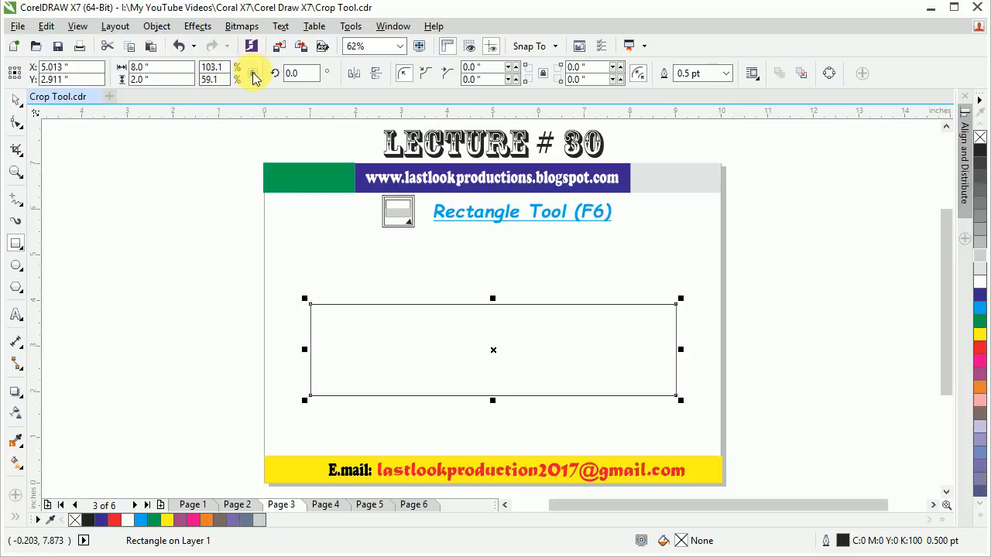
{"action": "left_click", "coordinate": [162, 68]}
{"action": "type", "text": "2"}
{"action": "key", "text": "Return"}
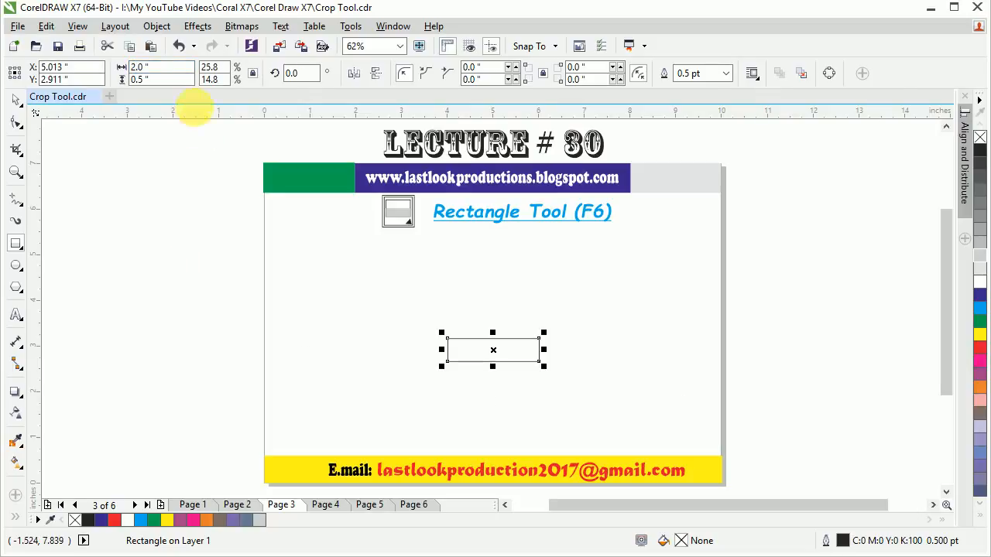
{"action": "left_click", "coordinate": [252, 73]}
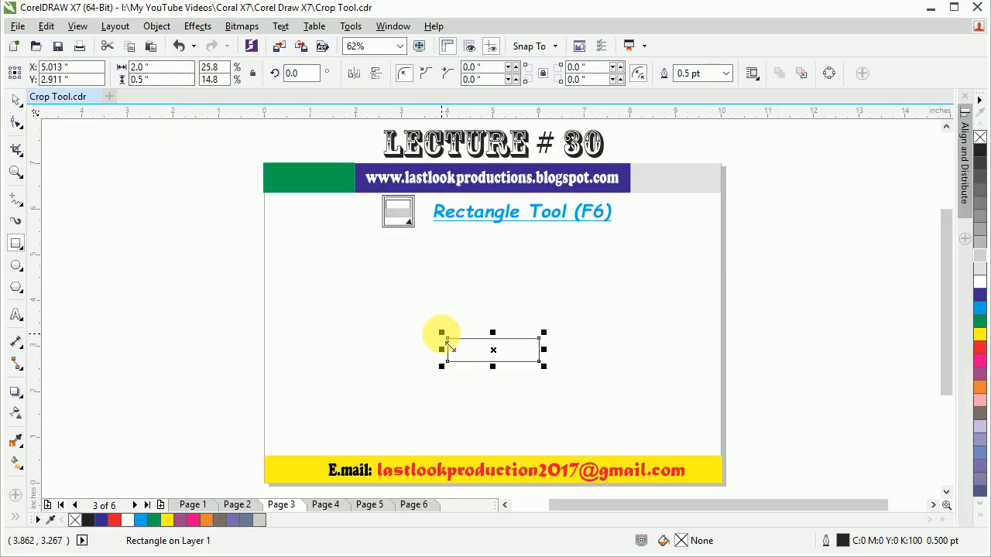
- Resize the rectangle freehand from its corner and top edge to about 7.88 by 2.4 inches
{"action": "left_click_drag", "start_coordinate": [446, 339], "coordinate": [290, 259]}
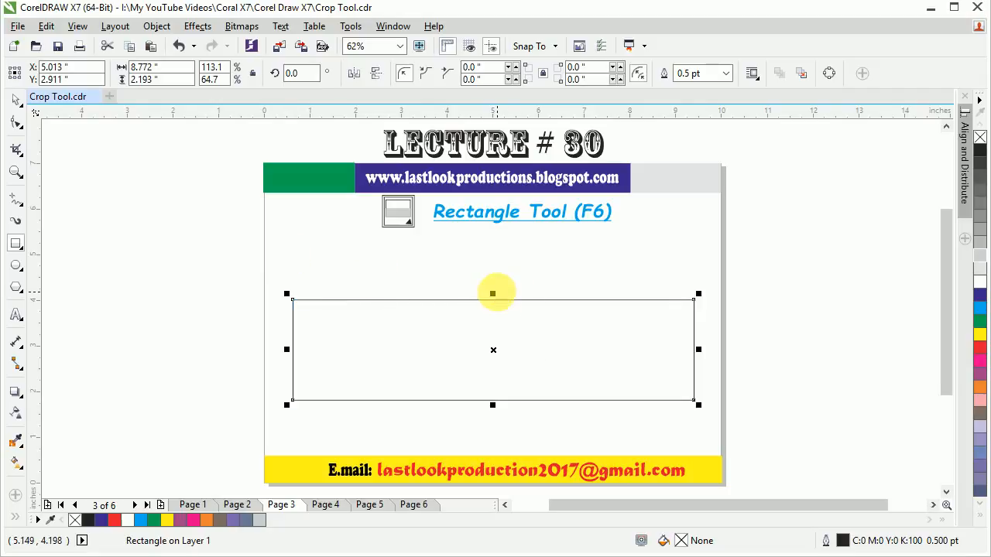
{"action": "left_click_drag", "start_coordinate": [495, 293], "coordinate": [491, 273]}
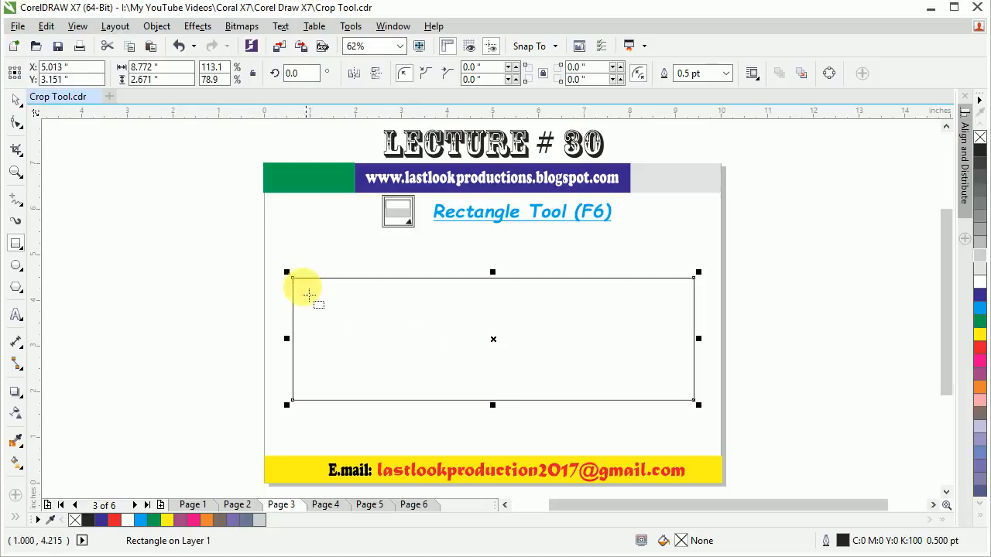
{"action": "left_click_drag", "start_coordinate": [295, 281], "coordinate": [272, 286]}
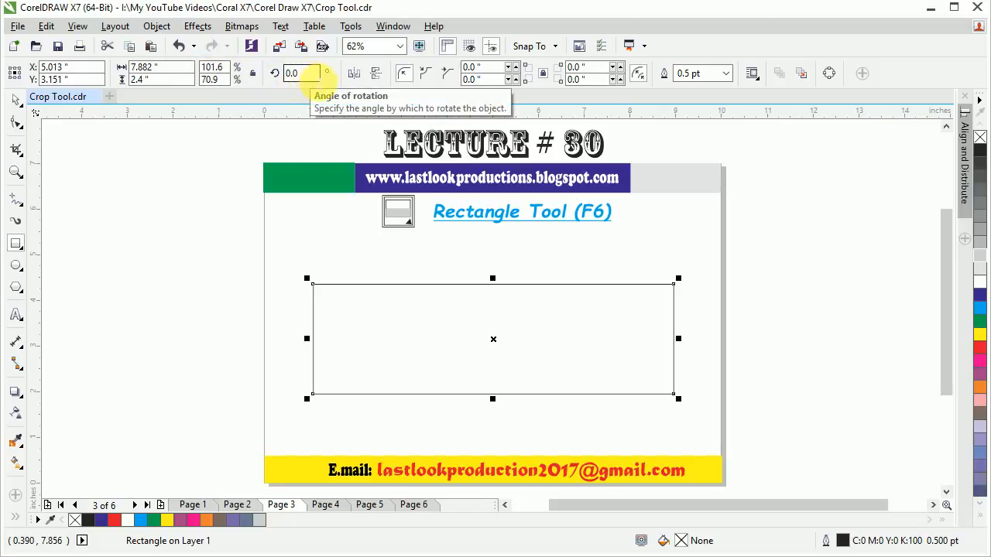
- Set the rectangle's rotation angle to 90 degrees
{"action": "left_click", "coordinate": [302, 73]}
{"action": "type", "text": "9"}
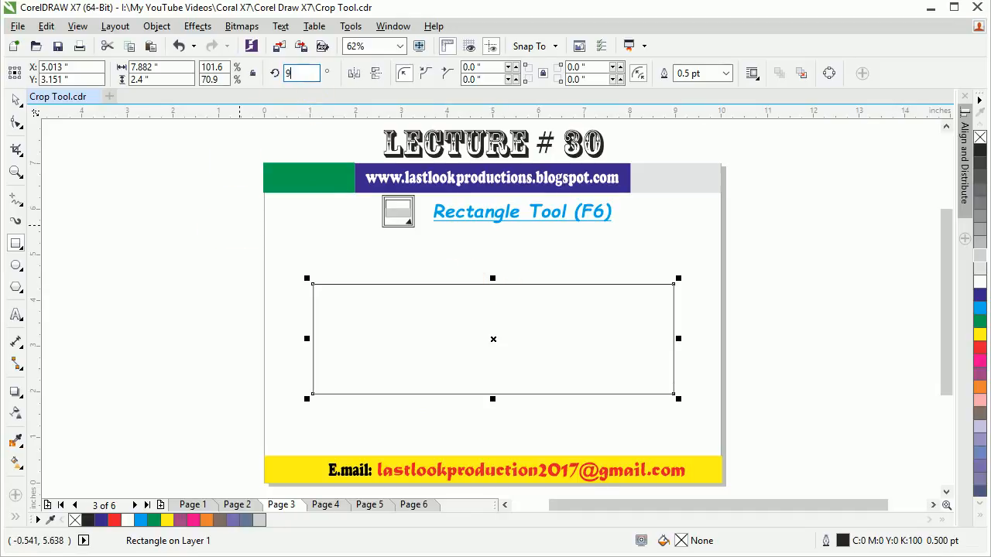
{"action": "type", "text": "0"}
{"action": "key", "text": "Return"}
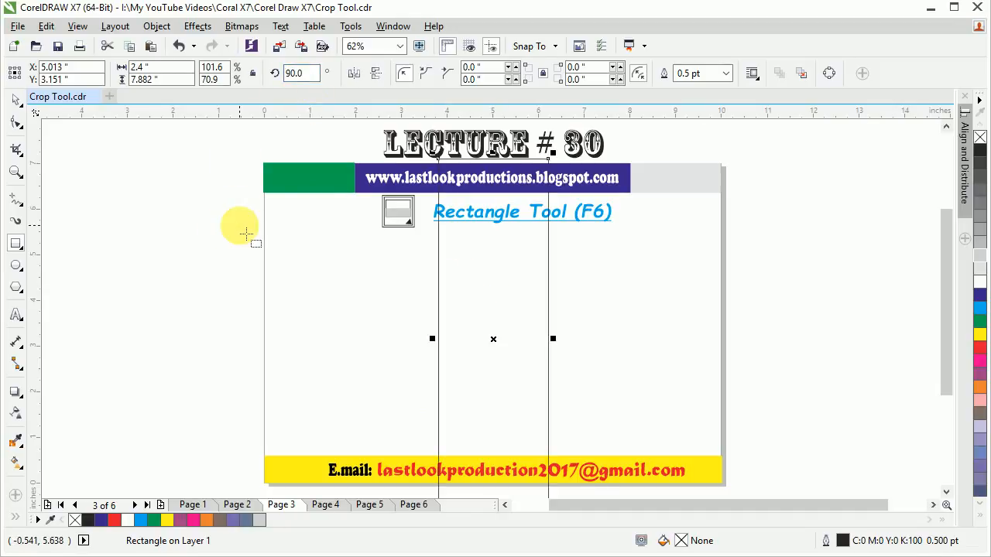
- Set the rectangle's rotation angle to 45 degrees and reset it to 0
{"action": "left_click", "coordinate": [300, 72]}
{"action": "type", "text": "45"}
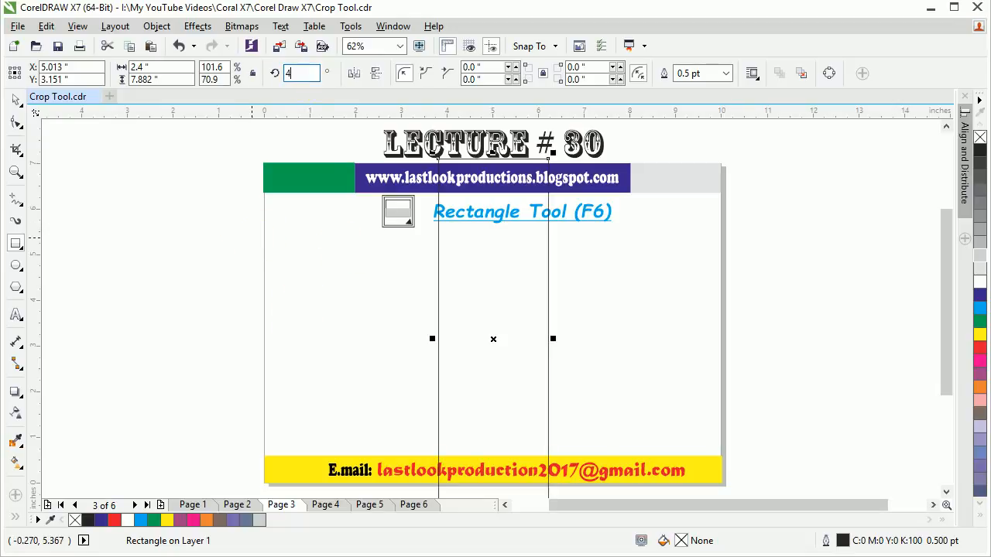
{"action": "key", "text": "Return"}
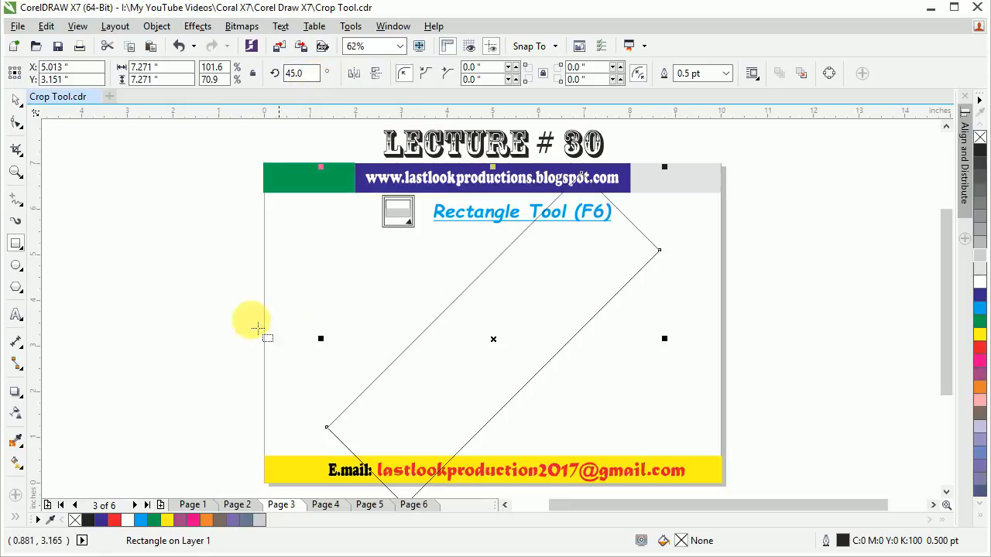
{"action": "left_click", "coordinate": [14, 103]}
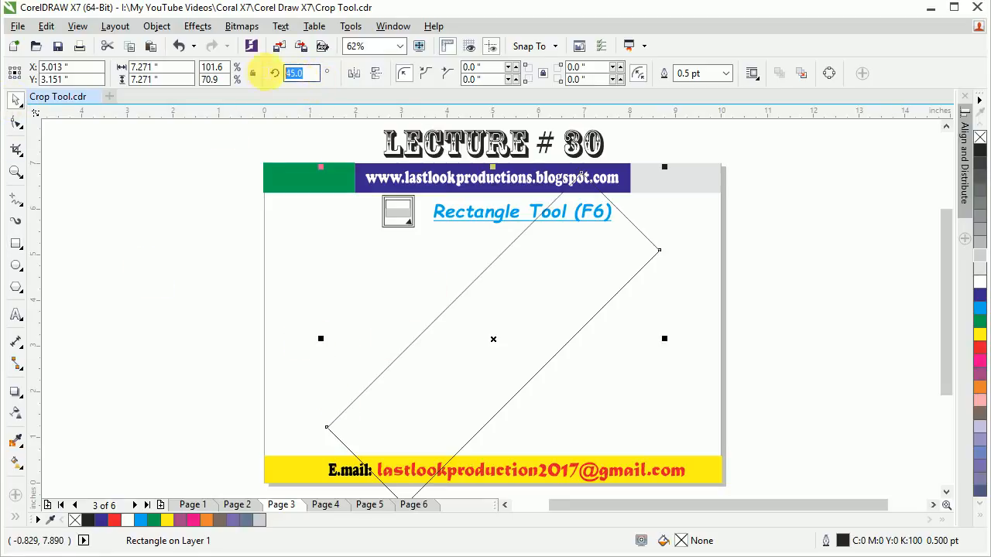
{"action": "type", "text": "0"}
{"action": "key", "text": "Return"}
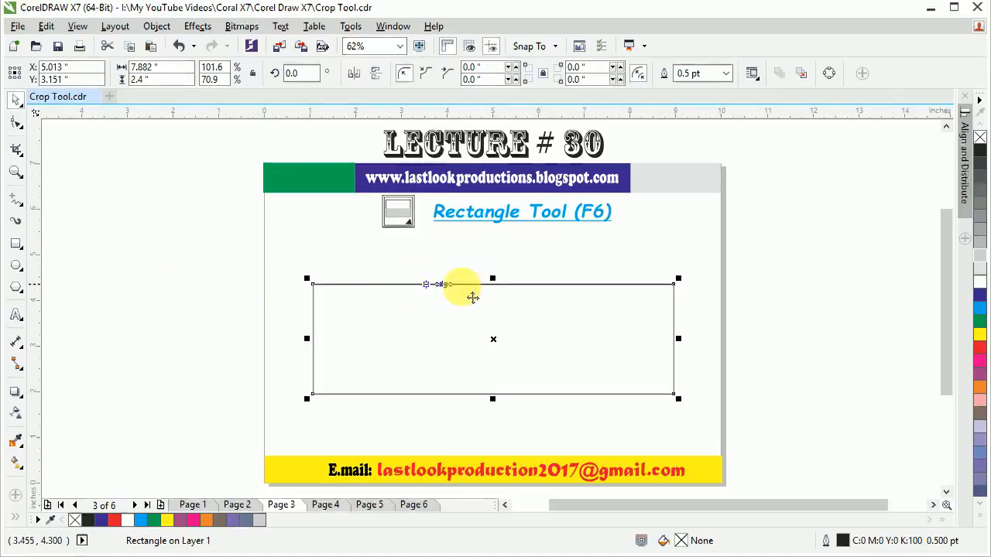
- Stretch the rectangle's upper and lower edges to a height of about 3.86 inches and shift it slightly upward
{"action": "left_click_drag", "start_coordinate": [493, 278], "coordinate": [492, 258]}
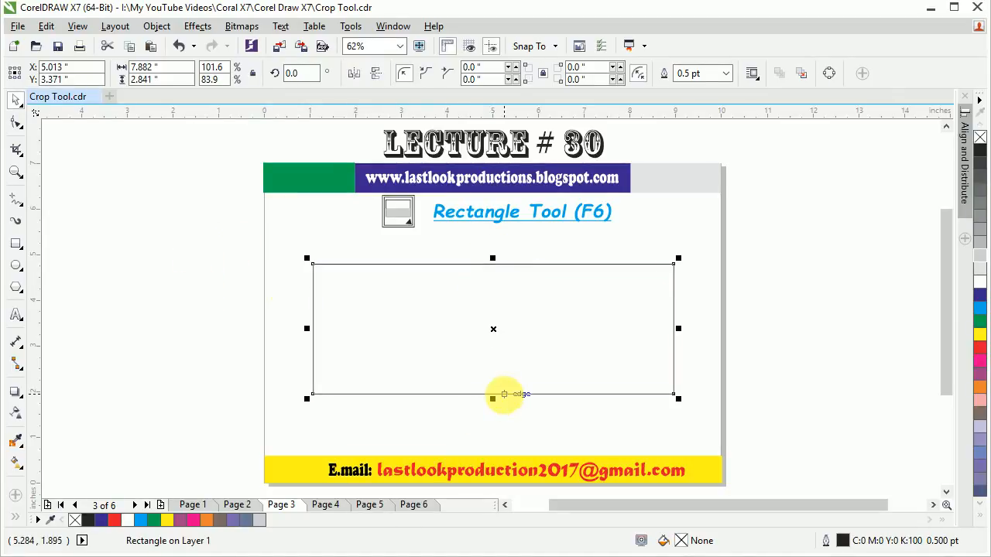
{"action": "left_click_drag", "start_coordinate": [493, 398], "coordinate": [496, 441]}
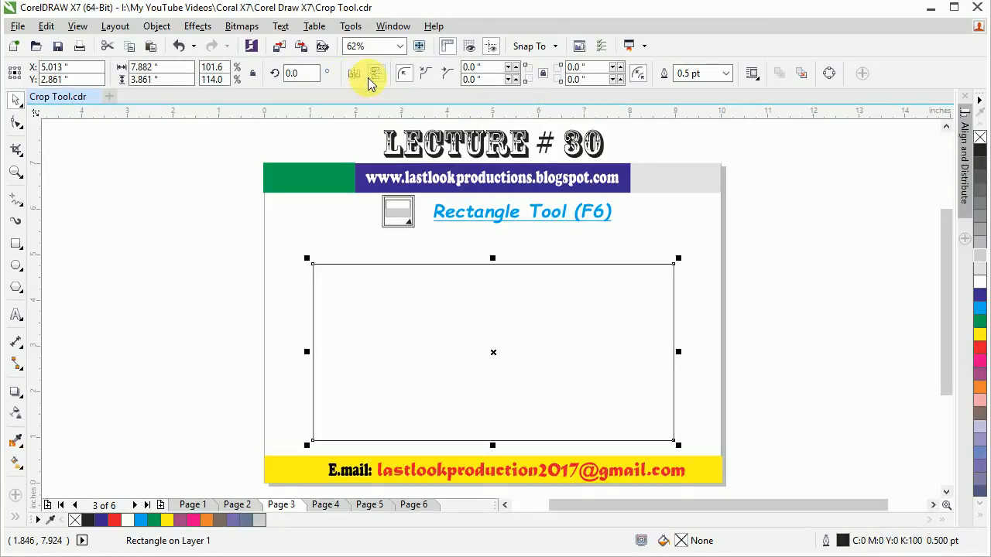
{"action": "left_click", "coordinate": [423, 353]}
{"action": "mouse_move", "coordinate": [423, 352]}
{"action": "left_mouse_down"}
{"action": "mouse_move", "coordinate": [442, 349]}
{"action": "mouse_move", "coordinate": [425, 346]}
{"action": "left_mouse_up"}
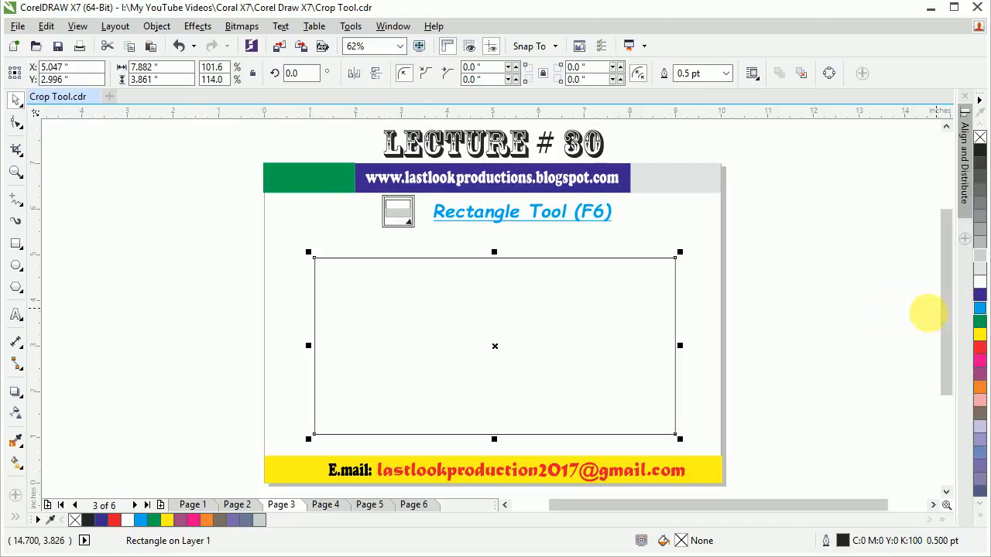
- Fill the rectangle with cyan and move it partly past the page's left edge, centred at about X 1.36, Y 3.17 inches
{"action": "left_click", "coordinate": [978, 308]}
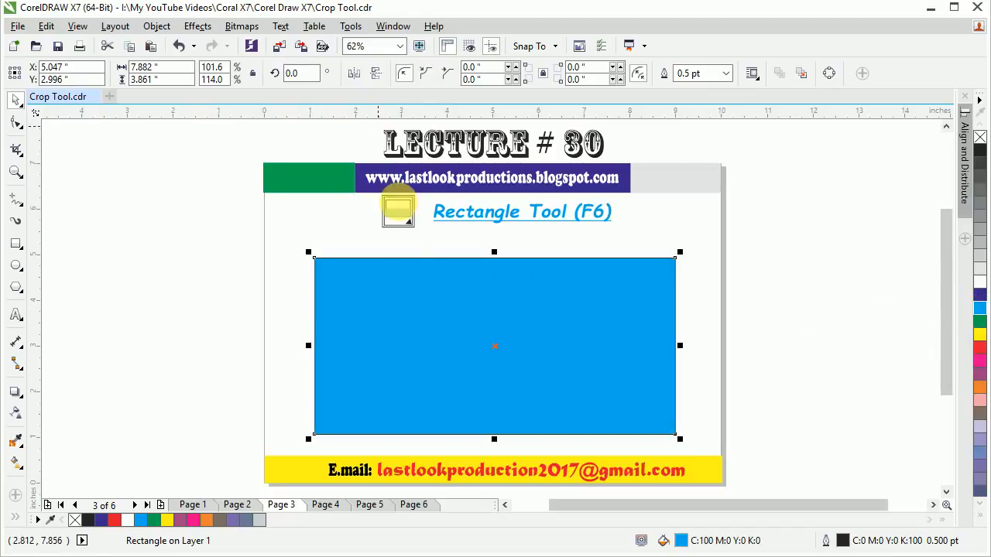
{"action": "left_click_drag", "start_coordinate": [409, 325], "coordinate": [241, 317]}
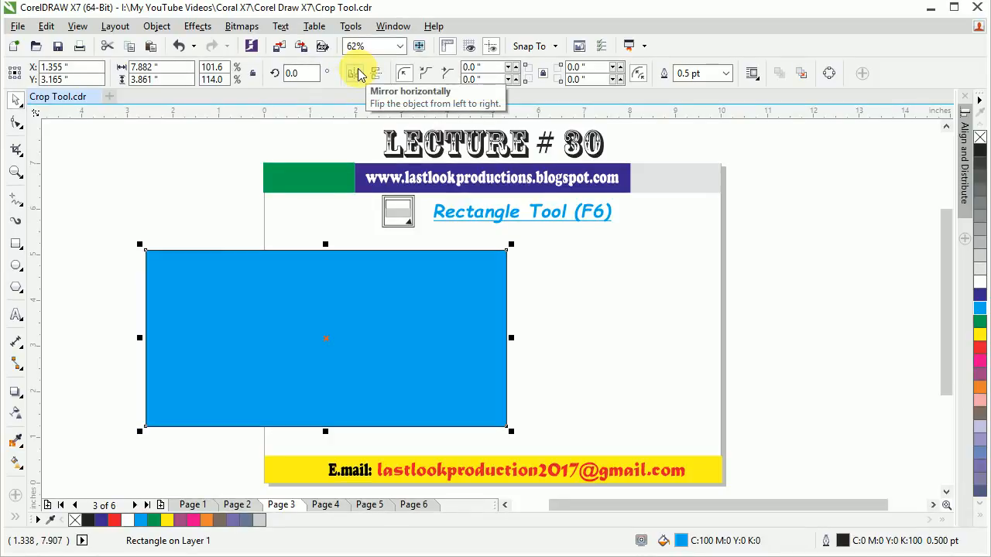
- Change the rectangle's fill to yellow and mirror it horizontally twice
{"action": "left_click", "coordinate": [980, 334]}
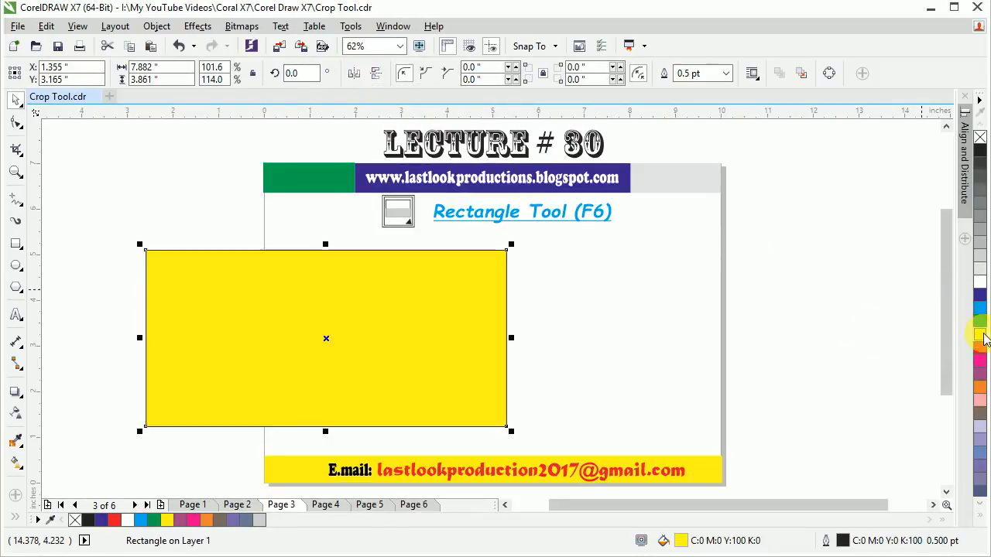
{"action": "left_click", "coordinate": [352, 74]}
{"action": "left_click", "coordinate": [353, 75]}
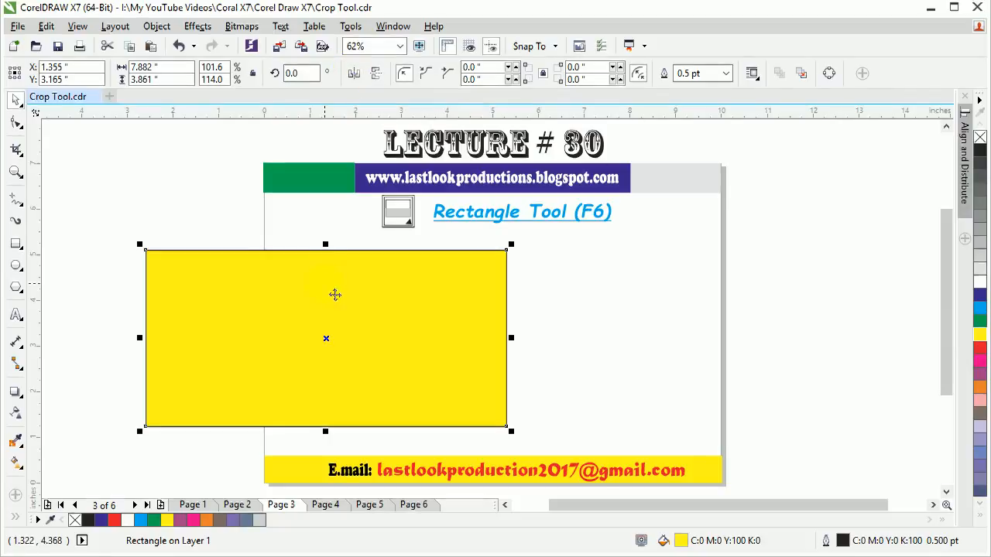
- Delete the yellow rectangle from the page
{"action": "key", "text": "Delete"}
{"action": "left_click", "coordinate": [253, 319]}
{"action": "key", "text": "Delete"}
{"action": "left_click", "coordinate": [15, 315]}
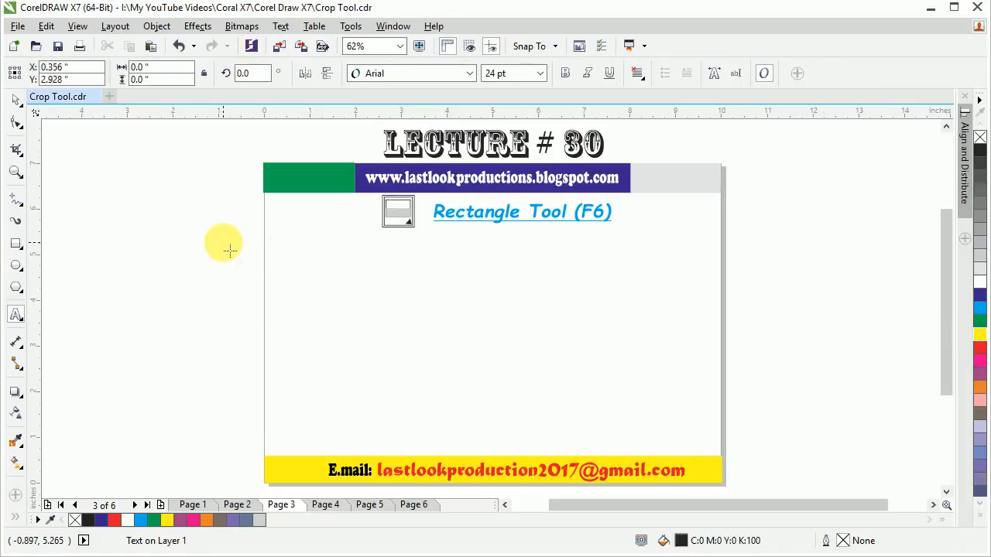
{"action": "type", "text": "ww"}
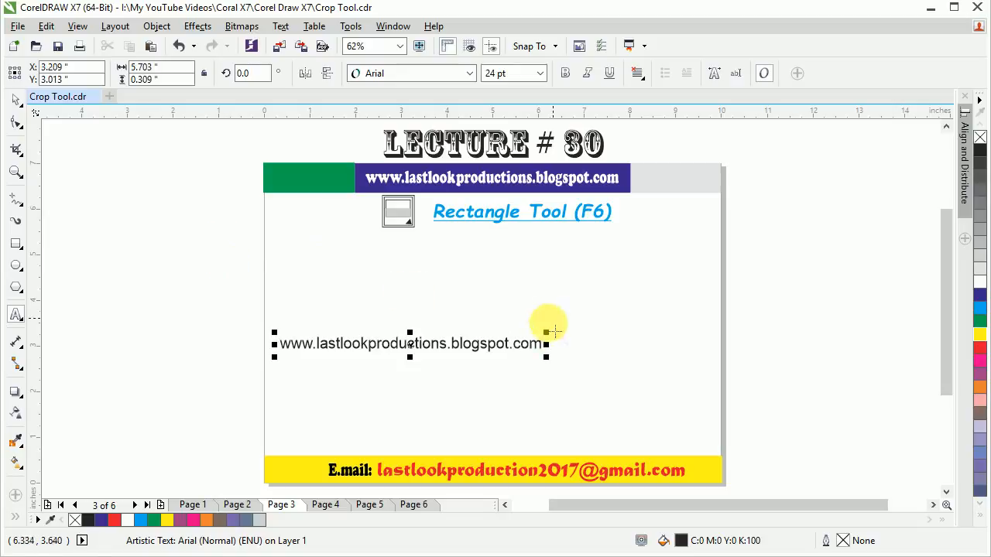
{"action": "left_click_drag", "start_coordinate": [543, 345], "coordinate": [272, 333]}
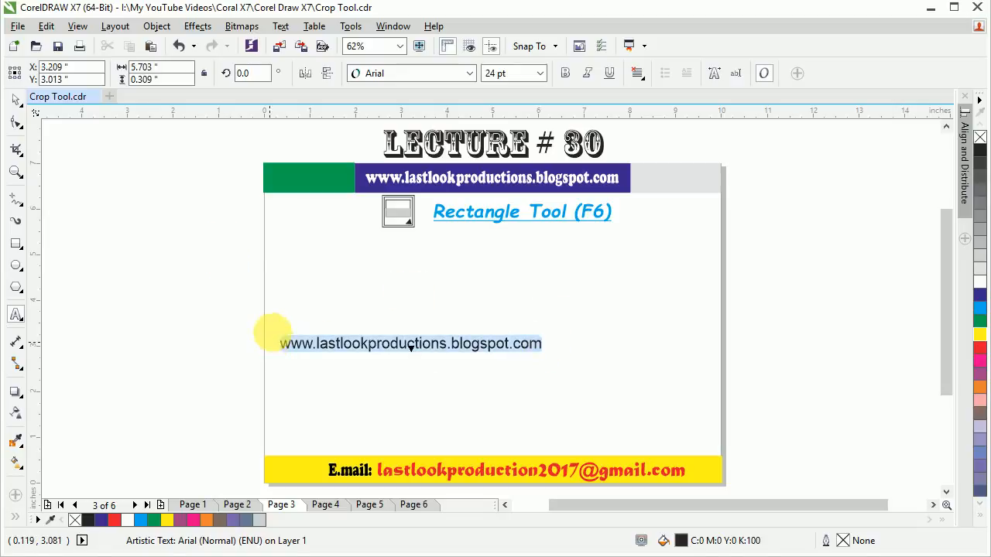
{"action": "left_click", "coordinate": [565, 73]}
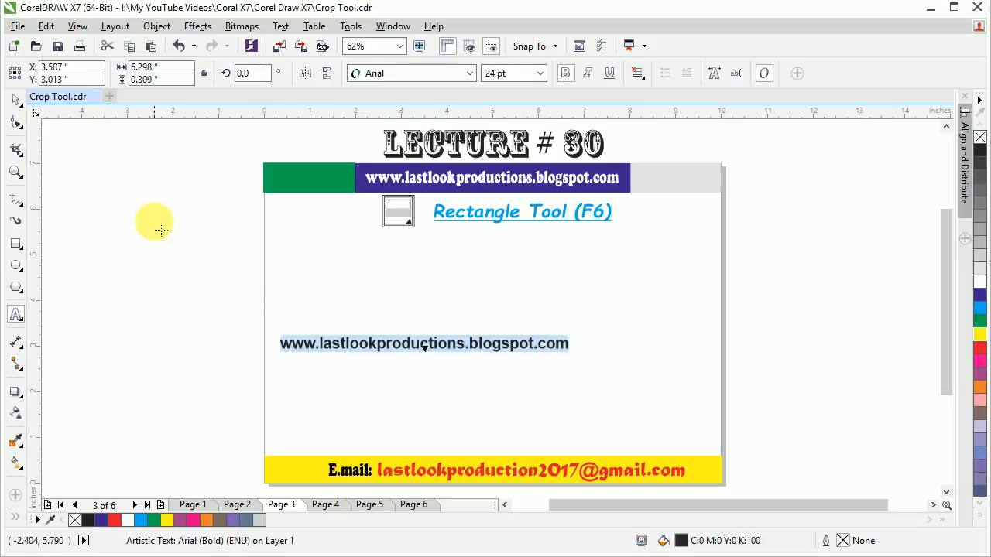
{"action": "key", "text": "Delete"}
{"action": "key", "text": "ctrl+z"}
- Enlarge the web address text to about 14.16 inches wide and move it so it is roughly centred across the page
{"action": "left_click", "coordinate": [16, 101]}
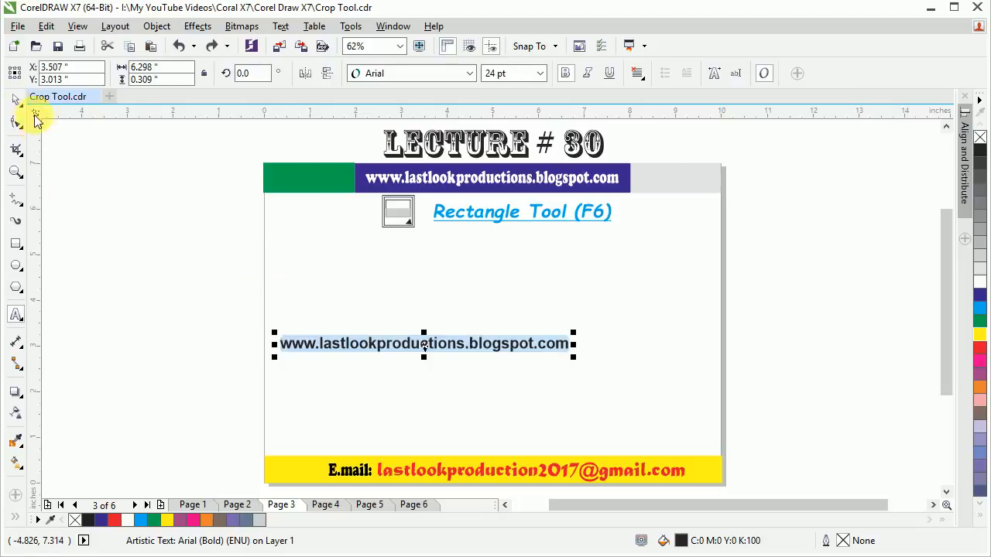
{"action": "left_click_drag", "start_coordinate": [274, 334], "coordinate": [125, 239]}
{"action": "left_click_drag", "start_coordinate": [353, 350], "coordinate": [433, 326]}
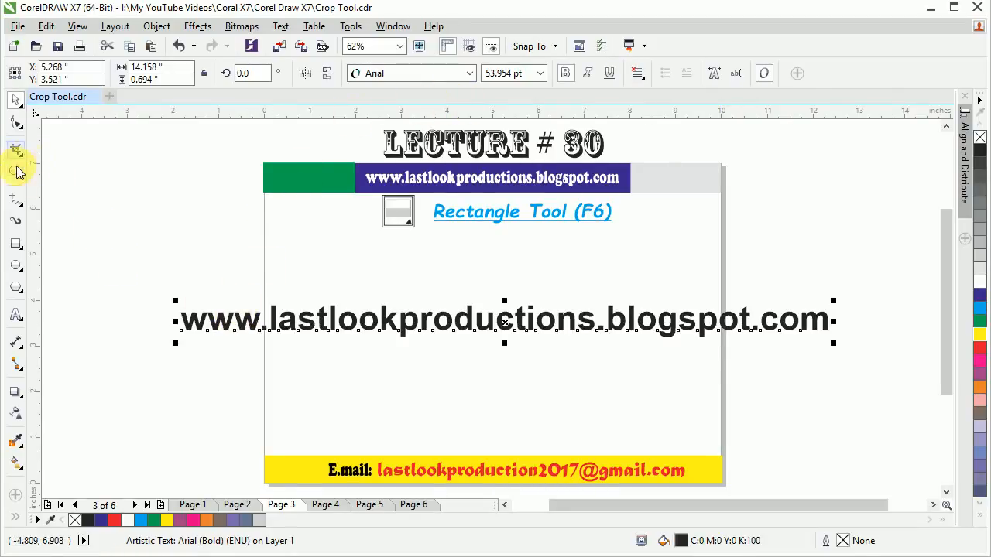
- With the Rectangle tool active, mirror the web address text horizontally and back, twice
{"action": "left_click", "coordinate": [17, 245]}
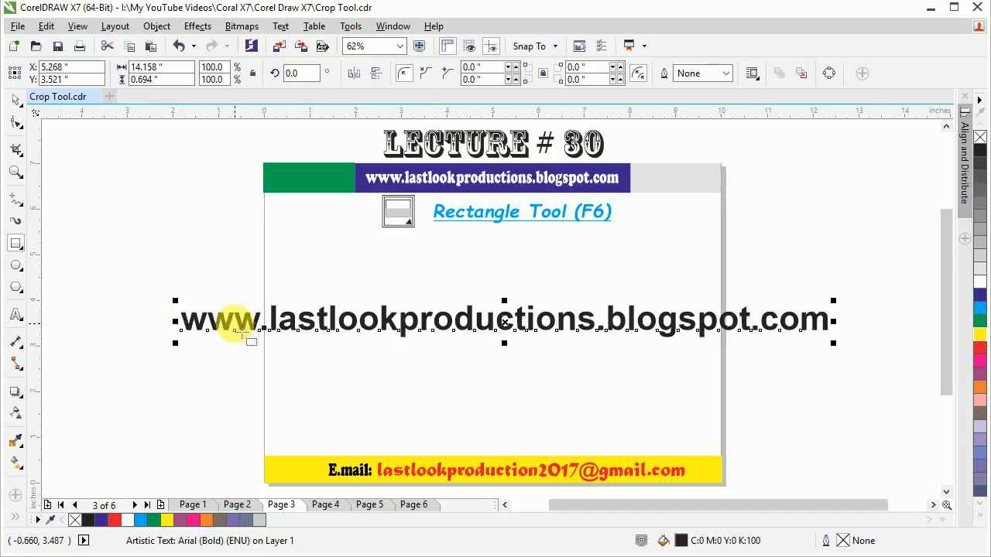
{"action": "left_click", "coordinate": [355, 75]}
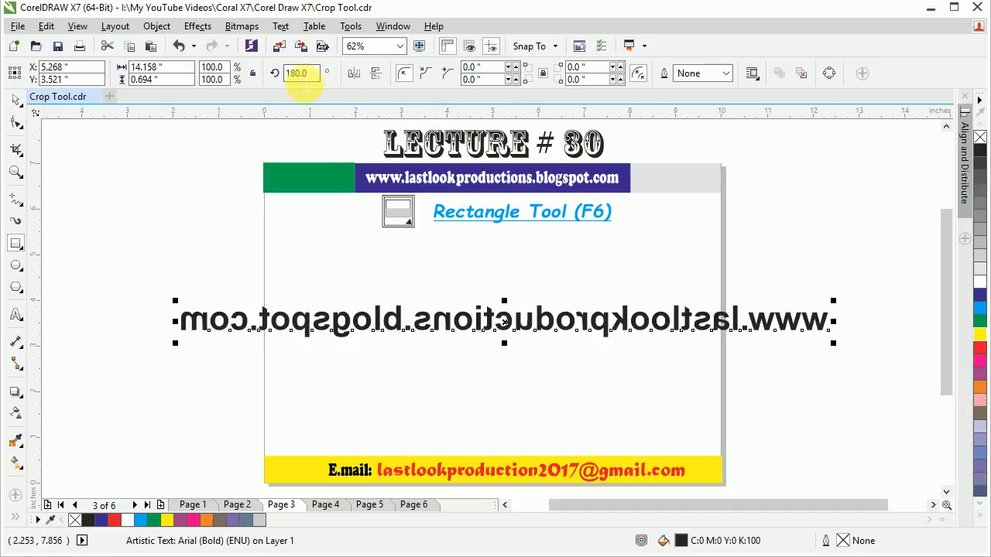
{"action": "left_click", "coordinate": [351, 78]}
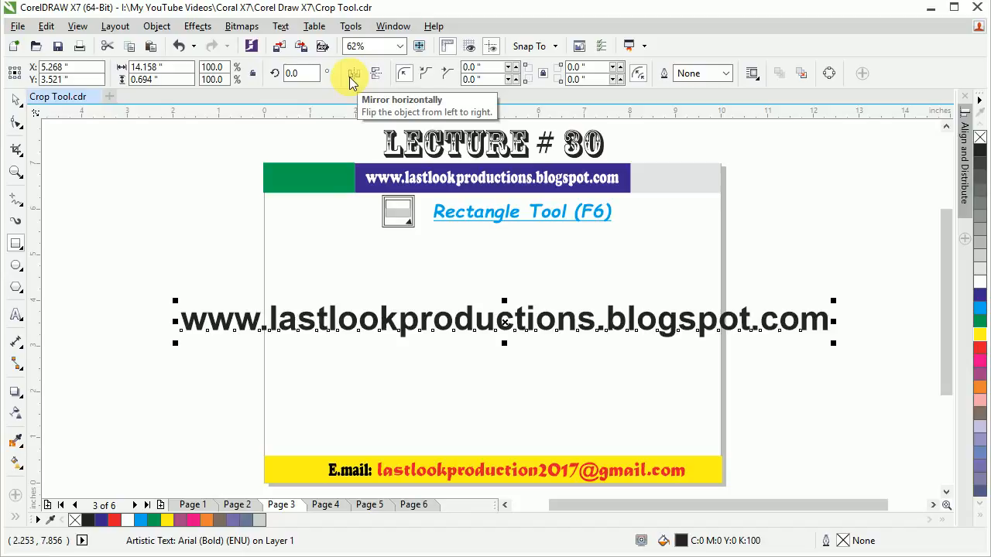
{"action": "left_click", "coordinate": [349, 76]}
{"action": "left_click", "coordinate": [349, 77]}
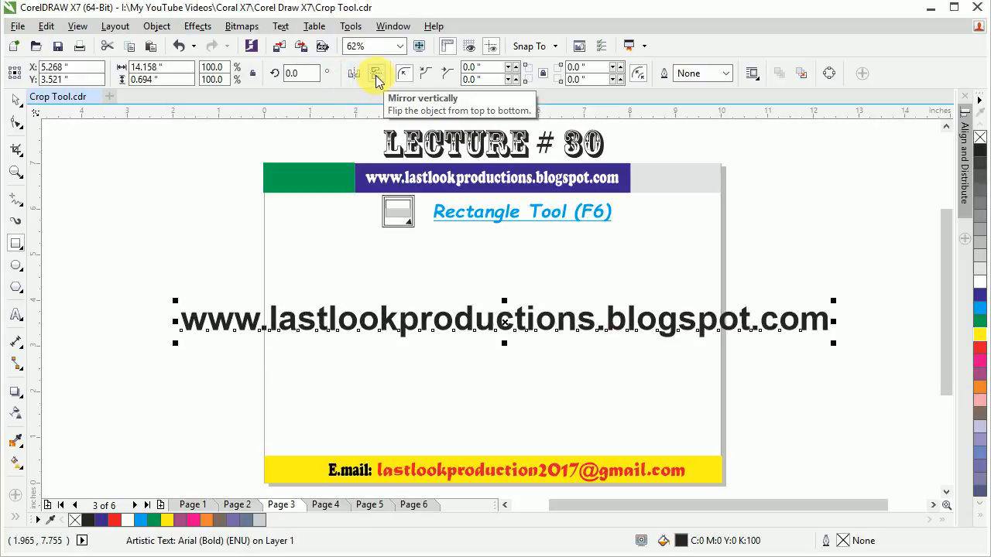
- Mirror the web address text vertically and back, twice
{"action": "left_click", "coordinate": [377, 76]}
{"action": "left_click", "coordinate": [377, 76]}
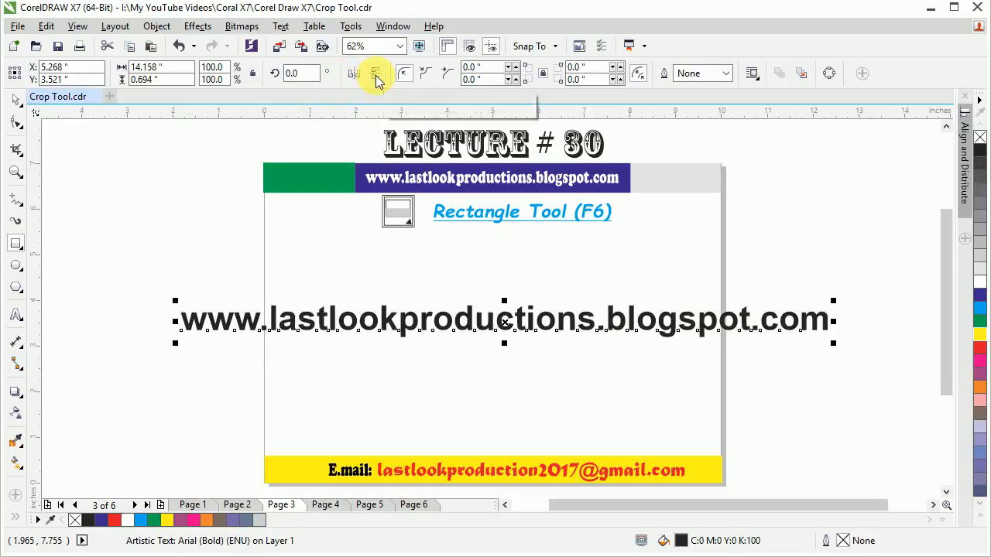
{"action": "left_click", "coordinate": [377, 75]}
{"action": "left_click", "coordinate": [375, 76]}
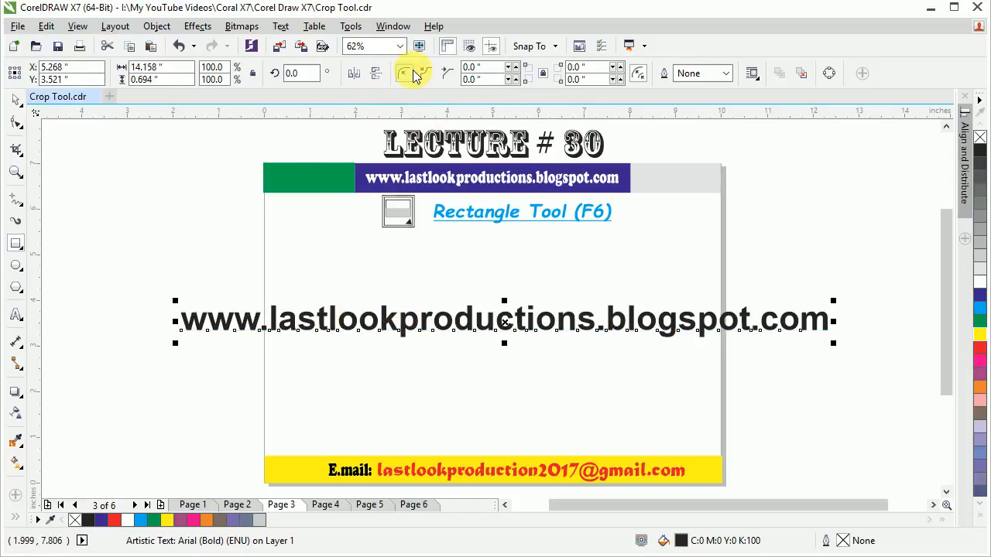
- Delete the web address text and draw a rectangle about 8.67 by 3.25 inches in the page's blank area
{"action": "key", "text": "Delete"}
{"action": "left_click_drag", "start_coordinate": [286, 268], "coordinate": [682, 416]}
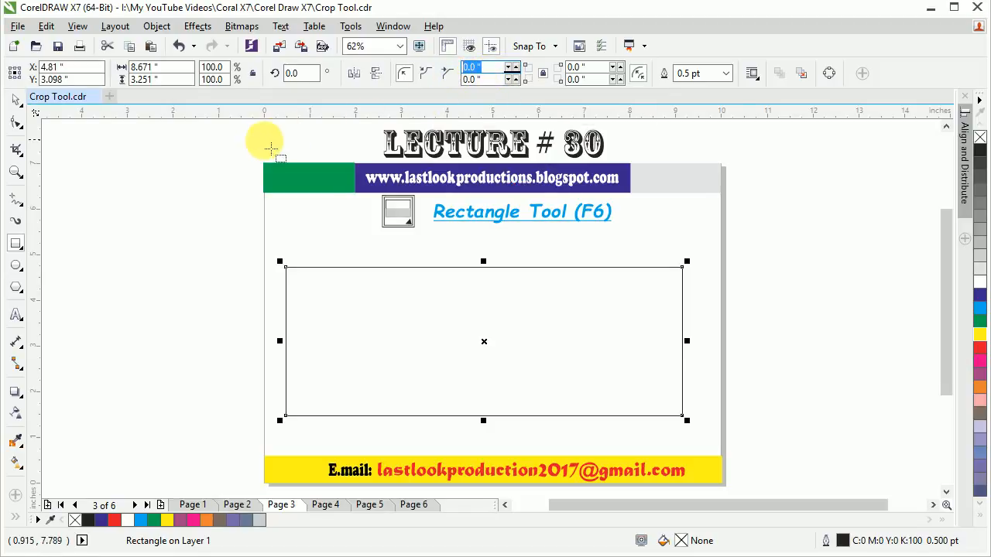
- Set the radius of all four rectangle corners to 5 inches and unlock the corners for individual editing
{"action": "type", "text": "5"}
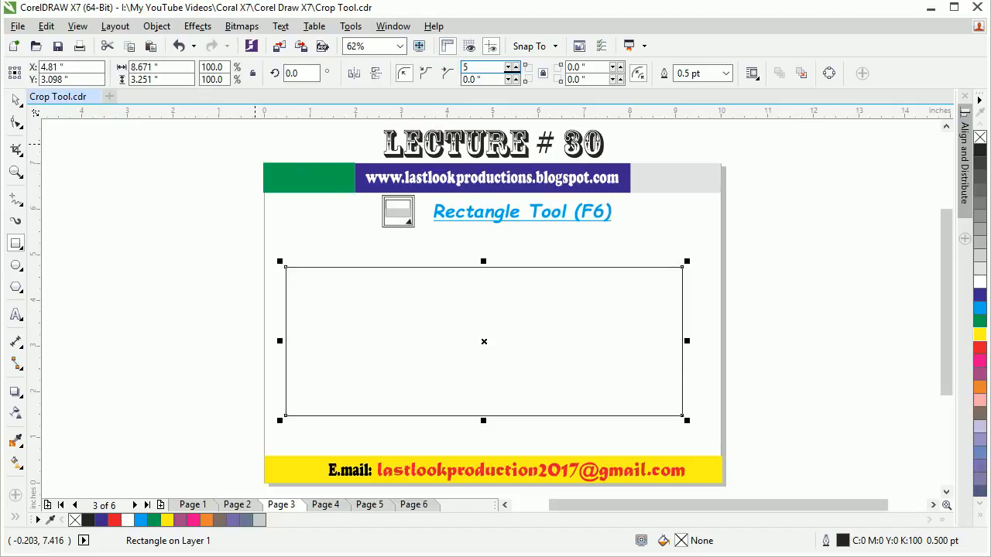
{"action": "key", "text": "Return"}
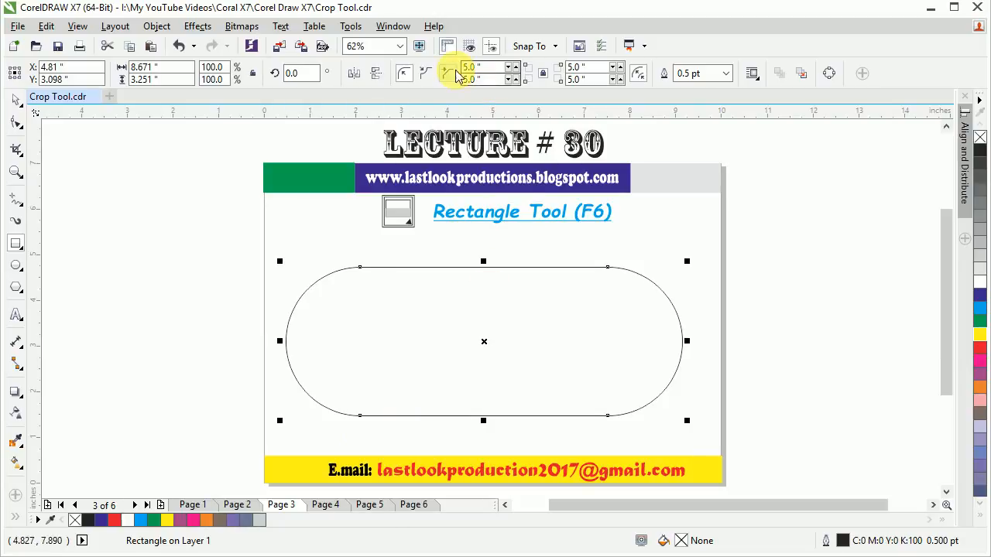
{"action": "left_click", "coordinate": [545, 75]}
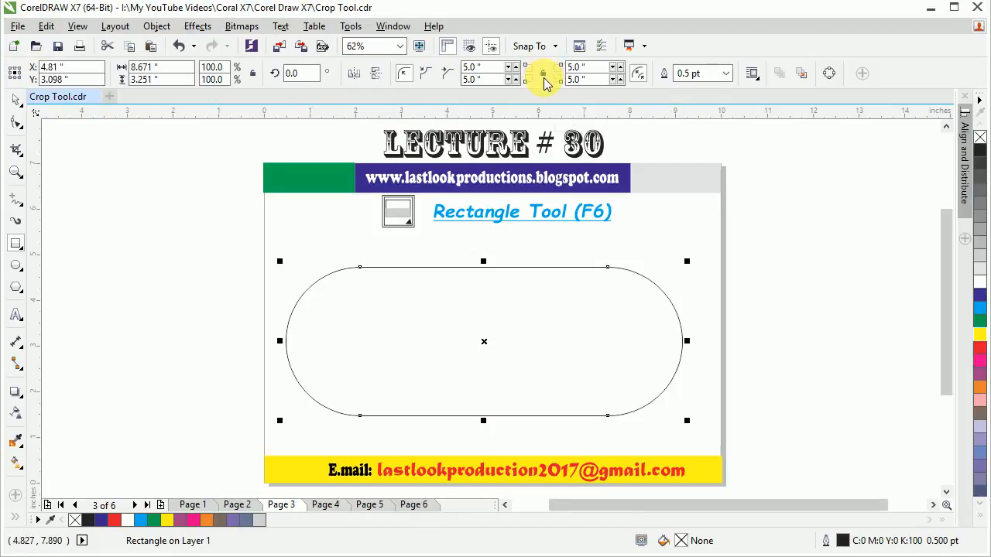
- Undo the rectangle's 5-inch corner radii, and set the radius of only its top-left corner to 5 inches
{"action": "left_click", "coordinate": [496, 68]}
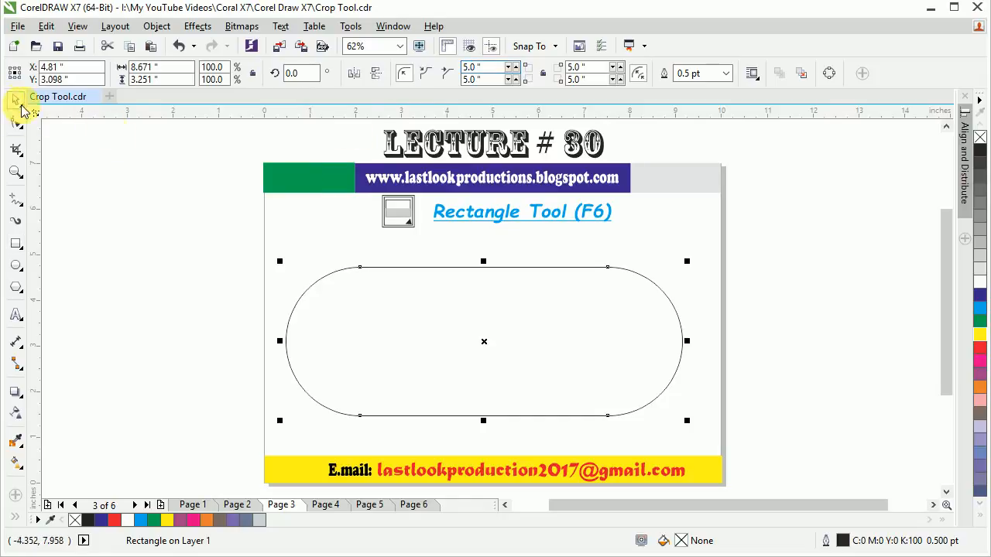
{"action": "left_click", "coordinate": [13, 105]}
{"action": "key", "text": "ctrl+z"}
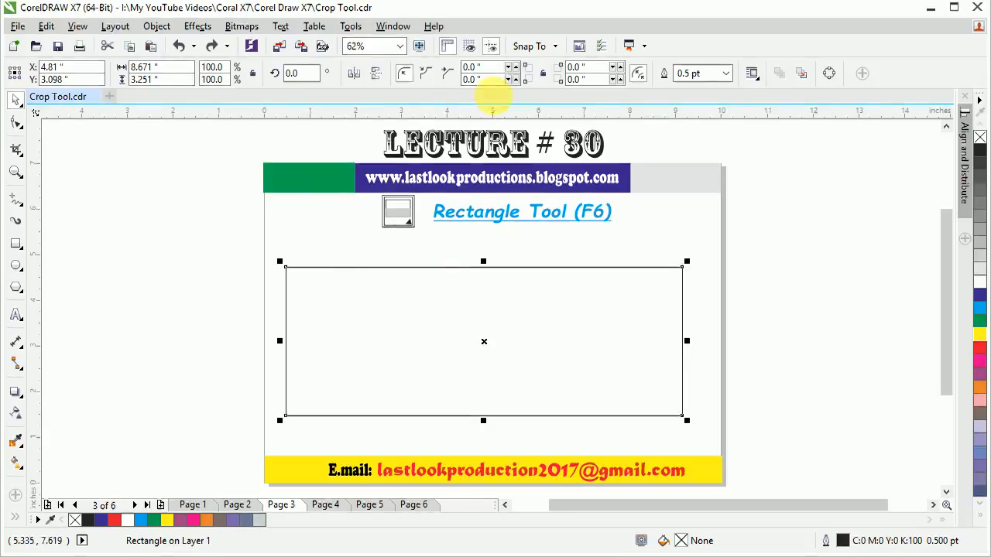
{"action": "double_click", "coordinate": [476, 68]}
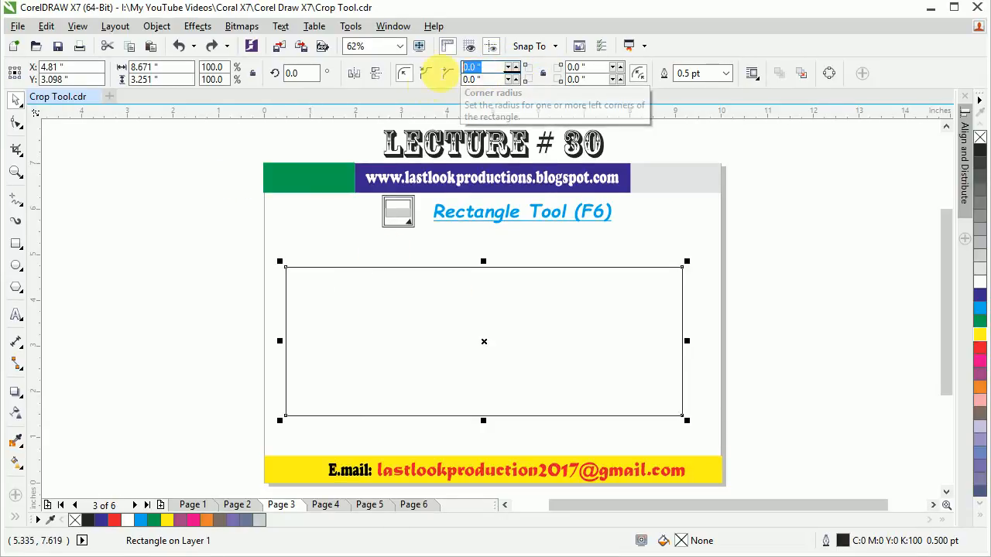
{"action": "type", "text": "5"}
{"action": "key", "text": "Return"}
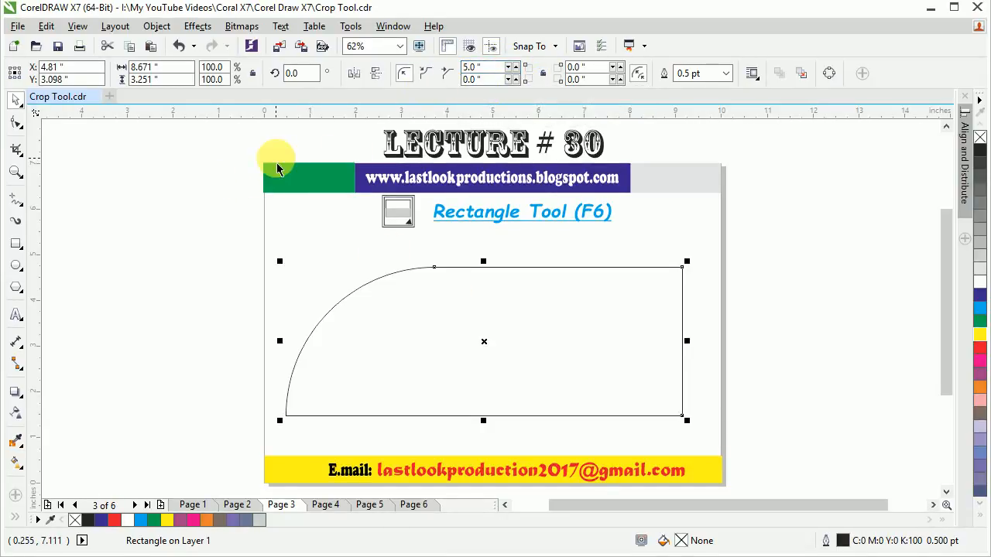
- Try a 5-inch radius on the rectangle's bottom-right corner, undo the individual rounding and give all four corners a linked 5-inch radius
{"action": "double_click", "coordinate": [590, 79]}
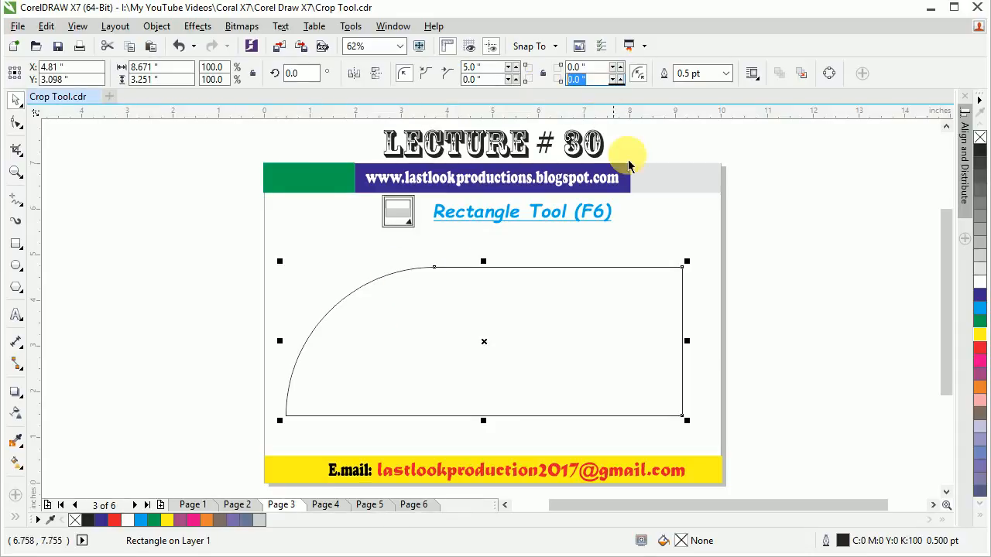
{"action": "type", "text": "5"}
{"action": "key", "text": "Return"}
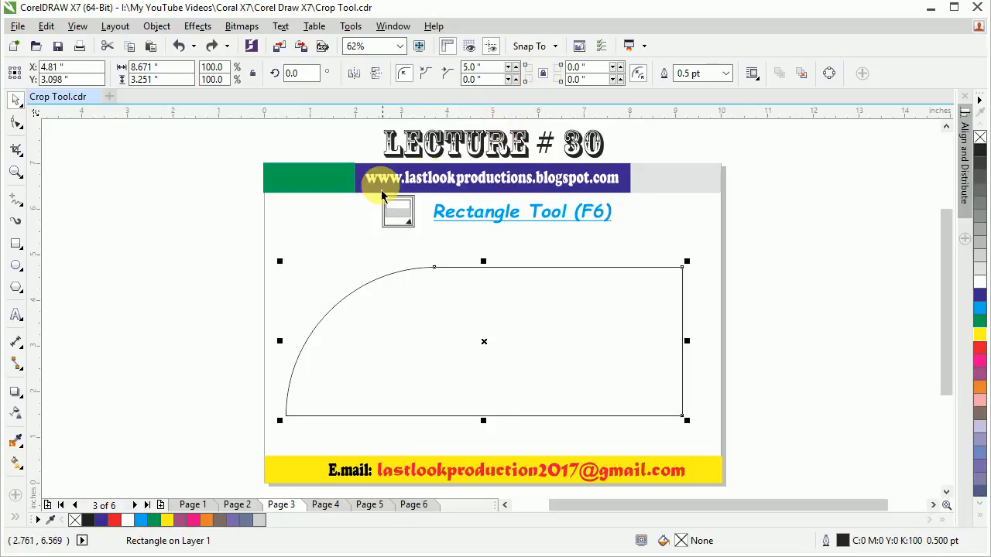
{"action": "key", "text": "ctrl+z"}
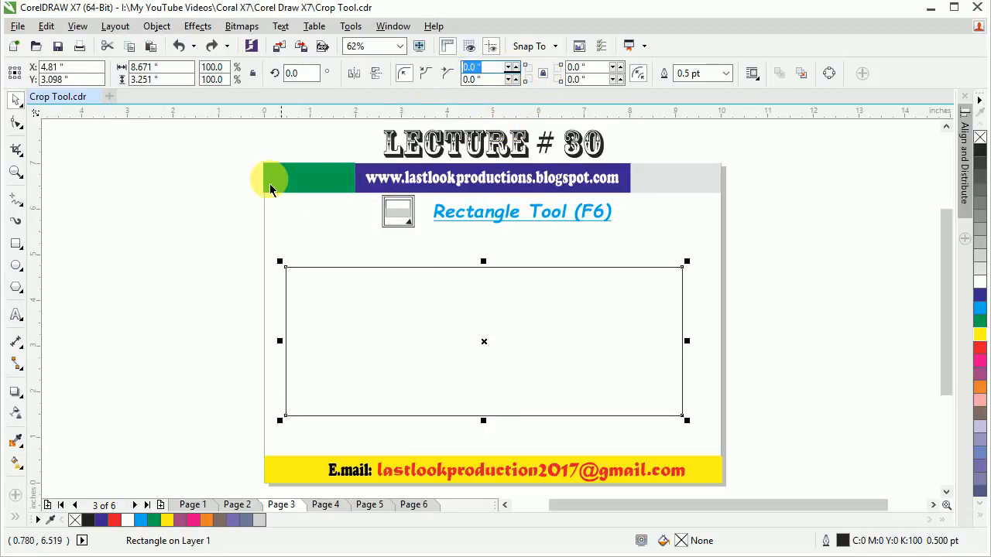
{"action": "key", "text": "ctrl+shift+z"}
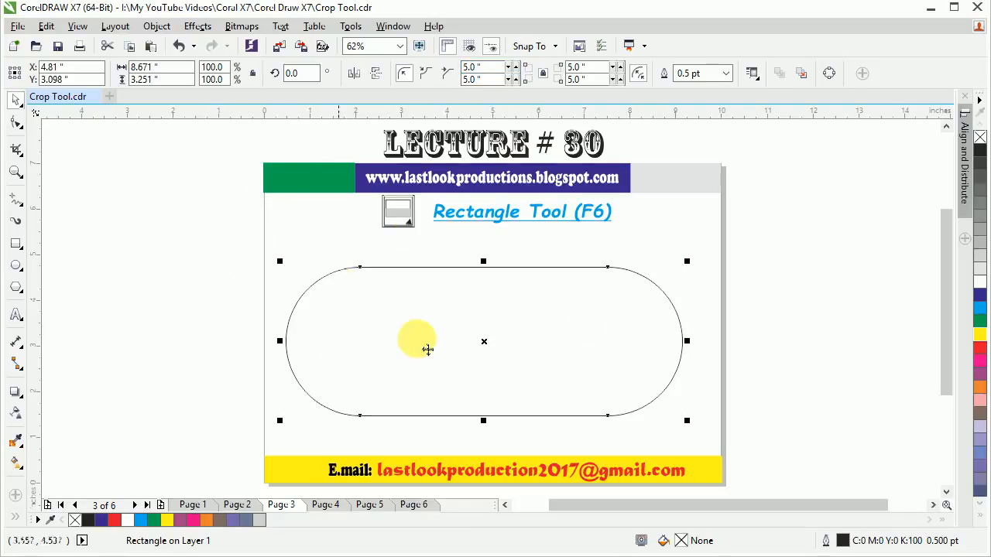
- Cycle the rectangle's corner style through scalloped and chamfered, ending on round corners
{"action": "left_click", "coordinate": [428, 76]}
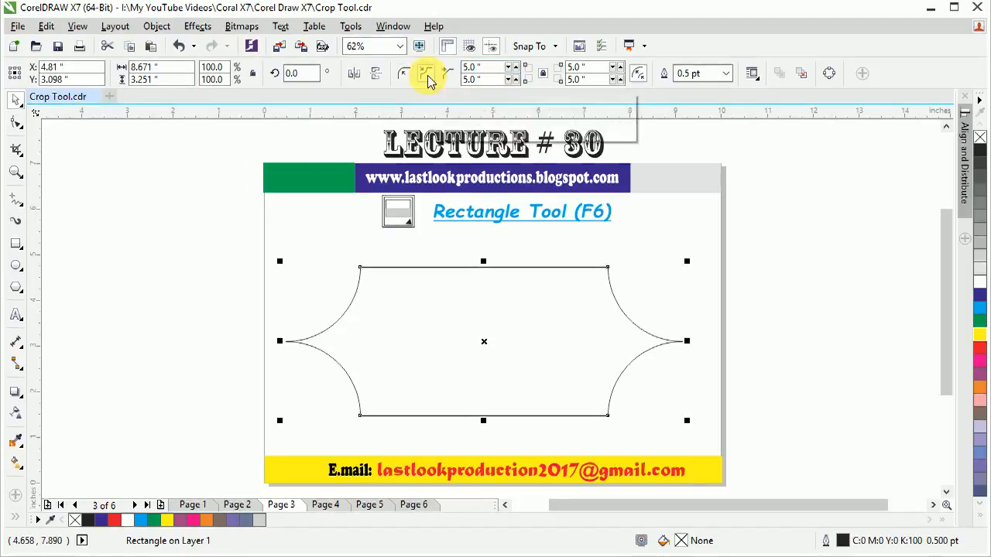
{"action": "left_click", "coordinate": [448, 75]}
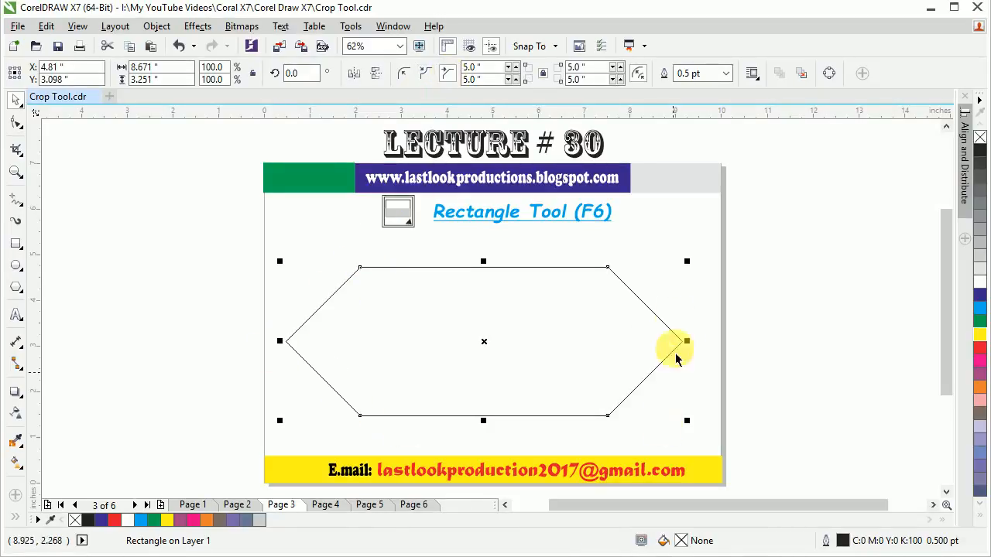
{"action": "left_click", "coordinate": [424, 76]}
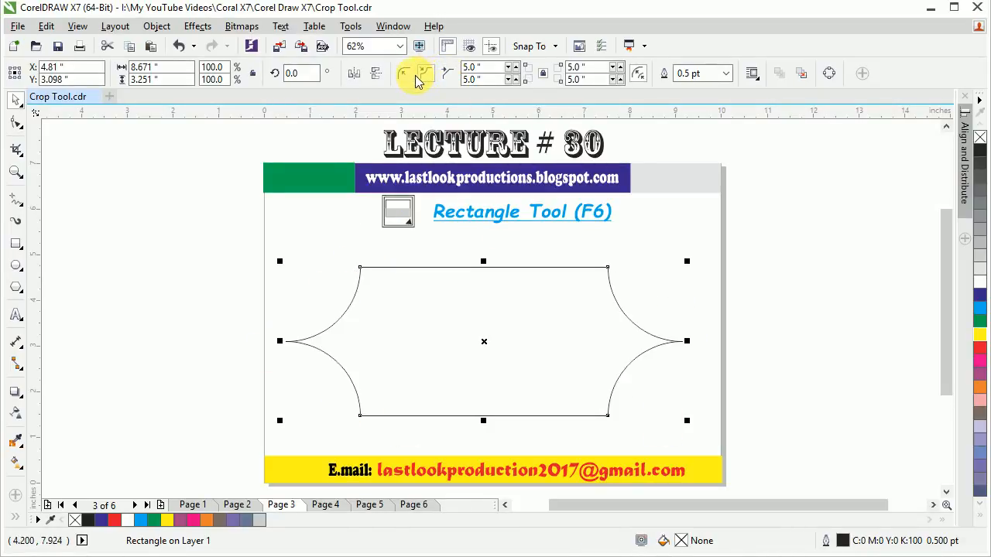
{"action": "left_click", "coordinate": [403, 75]}
{"action": "left_click", "coordinate": [425, 75]}
{"action": "left_click", "coordinate": [448, 75]}
{"action": "left_click", "coordinate": [424, 75]}
{"action": "left_click", "coordinate": [402, 75]}
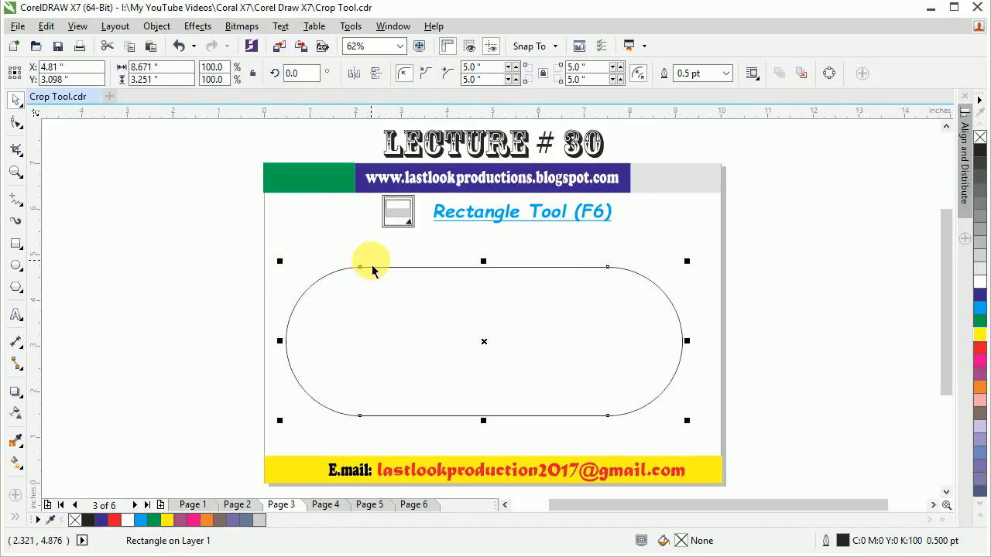
- Delete the rounded rectangle and draw a new one about 9.31 by 3.56 inches in the page's blank area
{"action": "key", "text": "Delete"}
{"action": "key", "text": "F6"}
{"action": "left_click_drag", "start_coordinate": [269, 266], "coordinate": [696, 427]}
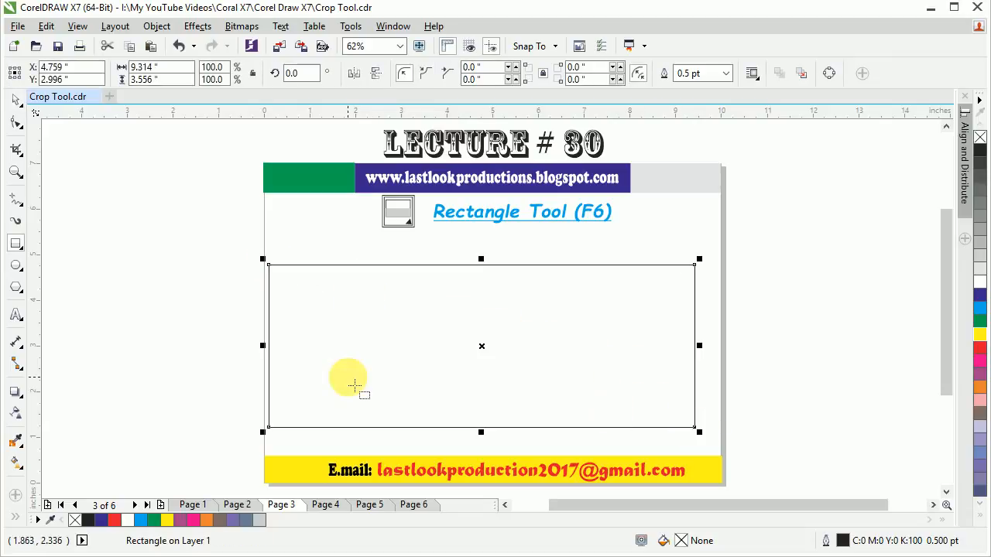
- Round all the rectangle's corners to a radius of about 0.95 inches with the Shape tool
{"action": "left_click", "coordinate": [17, 126]}
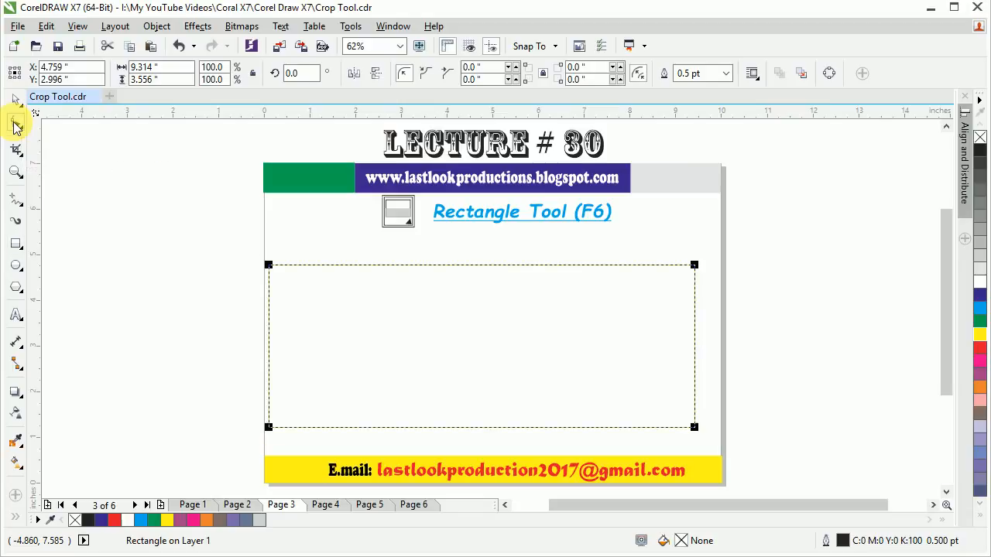
{"action": "left_click", "coordinate": [18, 125]}
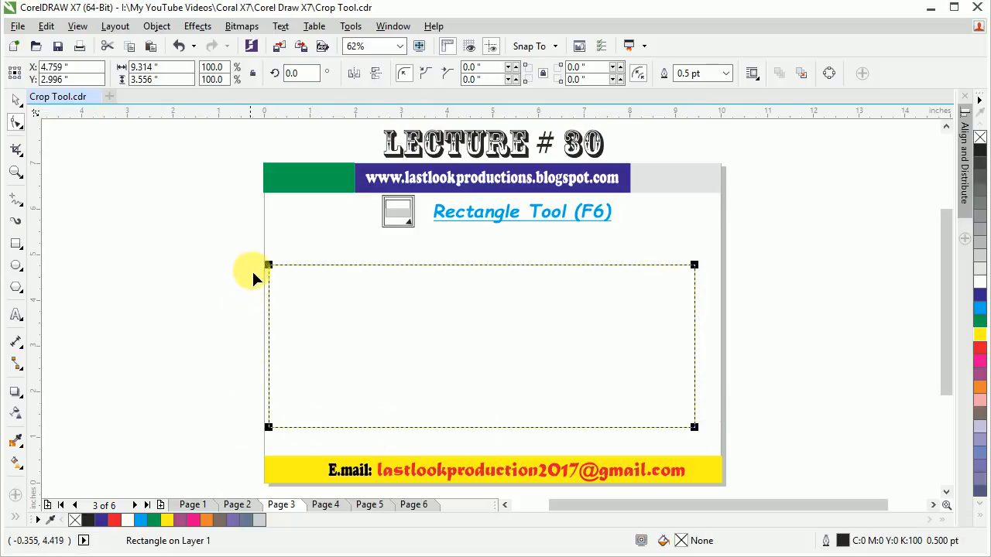
{"action": "left_click_drag", "start_coordinate": [267, 266], "coordinate": [312, 265]}
- Make the rectangle's corners scalloped, reduce their radius to about 0.78 inches and switch them to chamfered
{"action": "left_click", "coordinate": [424, 73]}
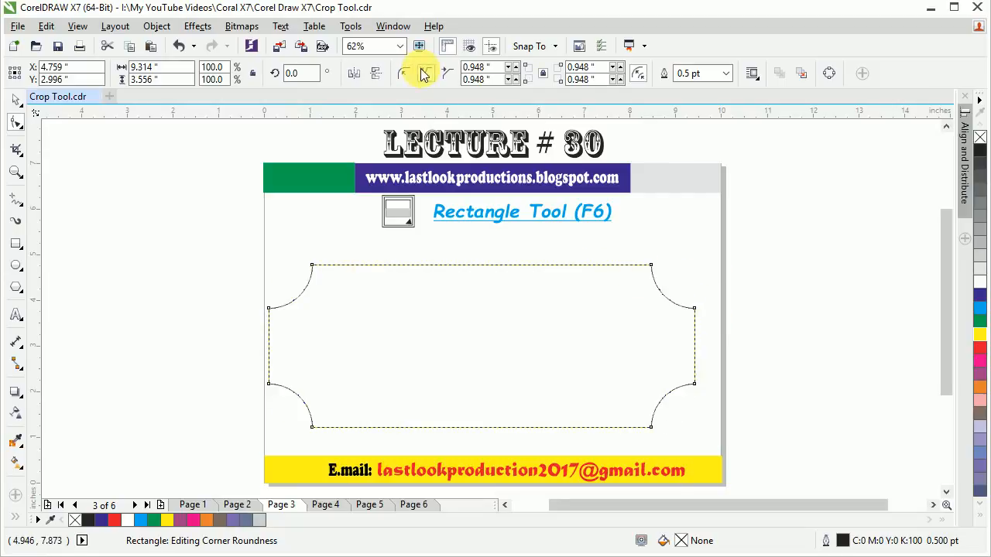
{"action": "mouse_move", "coordinate": [312, 272]}
{"action": "left_mouse_down"}
{"action": "mouse_move", "coordinate": [349, 263]}
{"action": "mouse_move", "coordinate": [305, 268]}
{"action": "left_mouse_up"}
{"action": "left_click", "coordinate": [448, 74]}
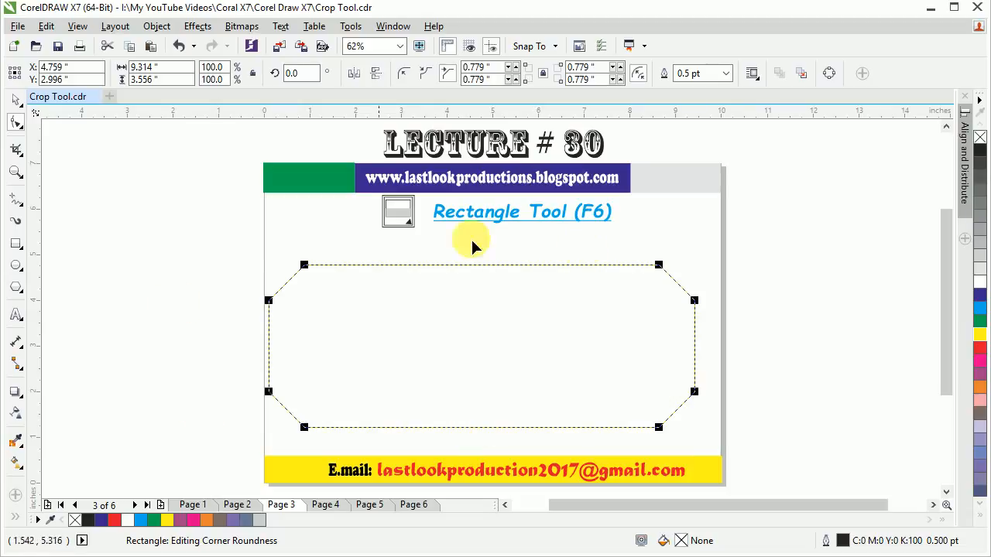
- Undo all the corner shaping on the rectangle and move it to about X 4.93, Y 3.06 inches
{"action": "left_click", "coordinate": [15, 100]}
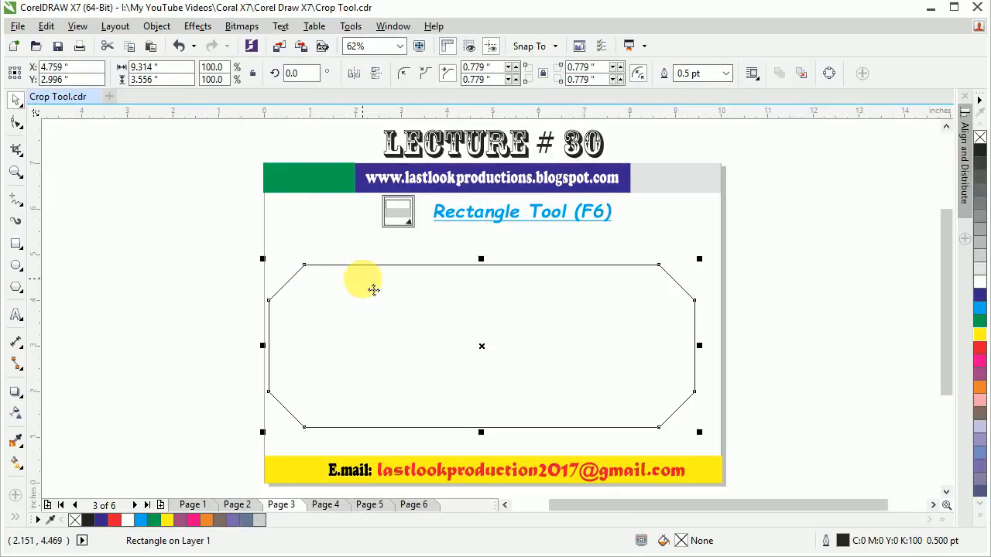
{"action": "key", "text": "ctrl+z"}
{"action": "key", "text": "ctrl+z"}
{"action": "key", "text": "ctrl+z"}
{"action": "key", "text": "ctrl+z"}
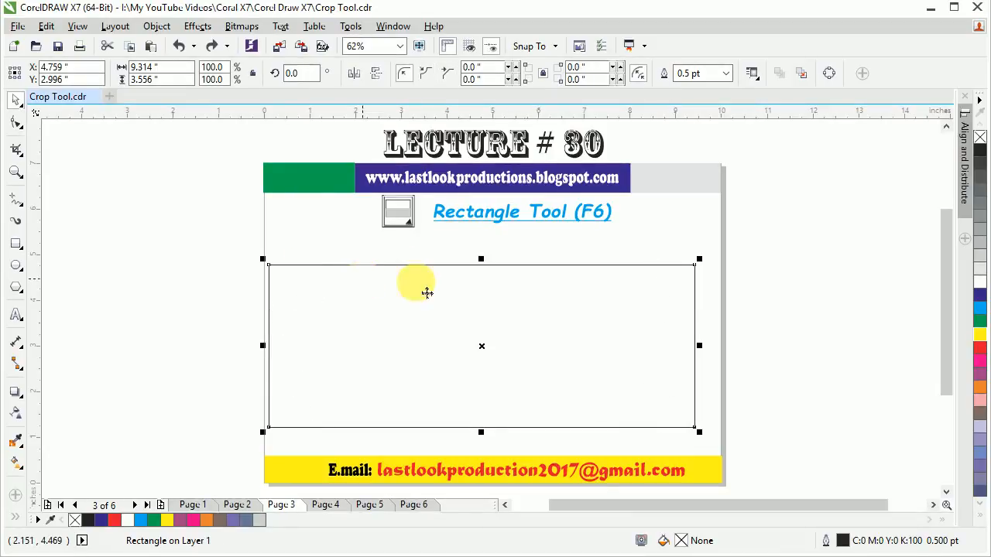
{"action": "left_click_drag", "start_coordinate": [433, 347], "coordinate": [443, 344]}
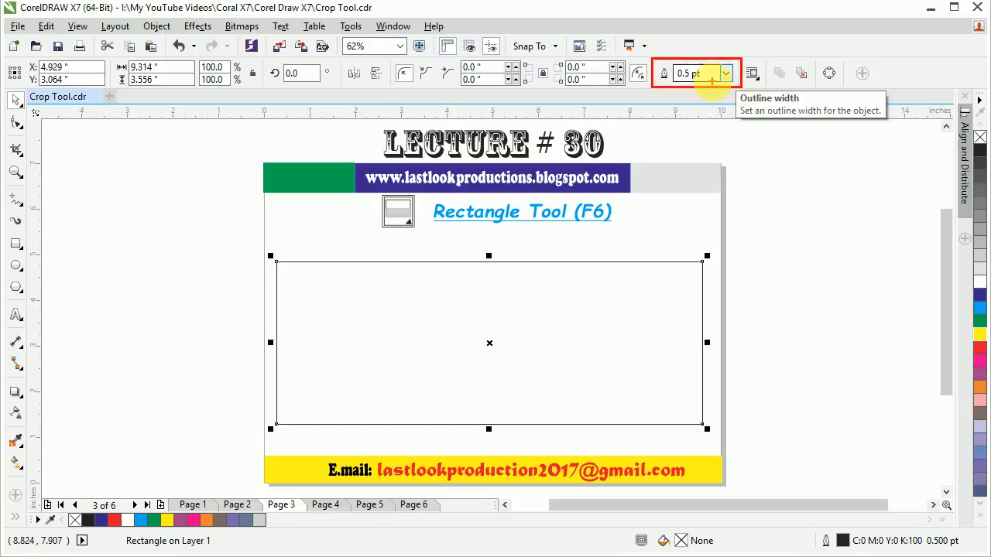
- Increase the rectangle's outline width to 4 pt, 16 pt and finally 24 pt
{"action": "left_click", "coordinate": [725, 74]}
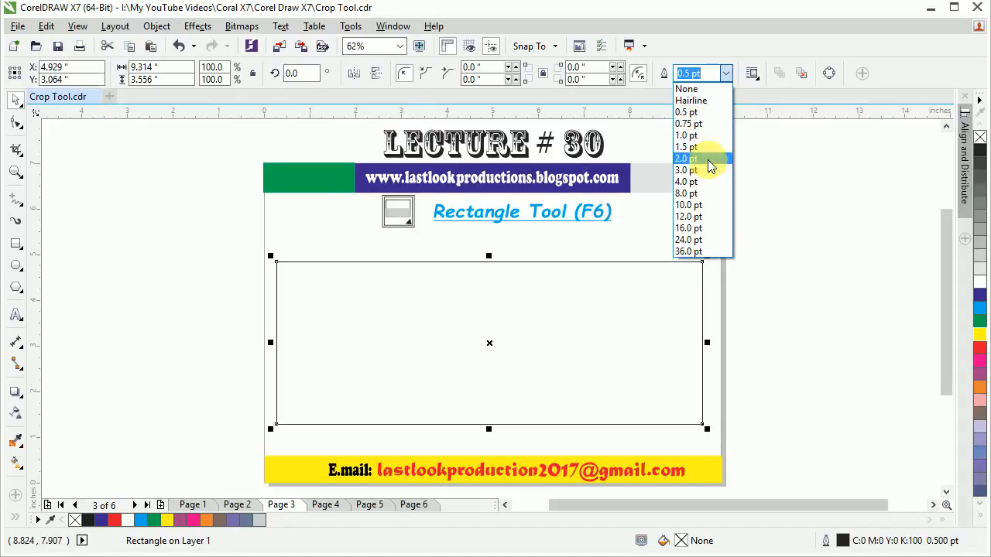
{"action": "left_click", "coordinate": [708, 183]}
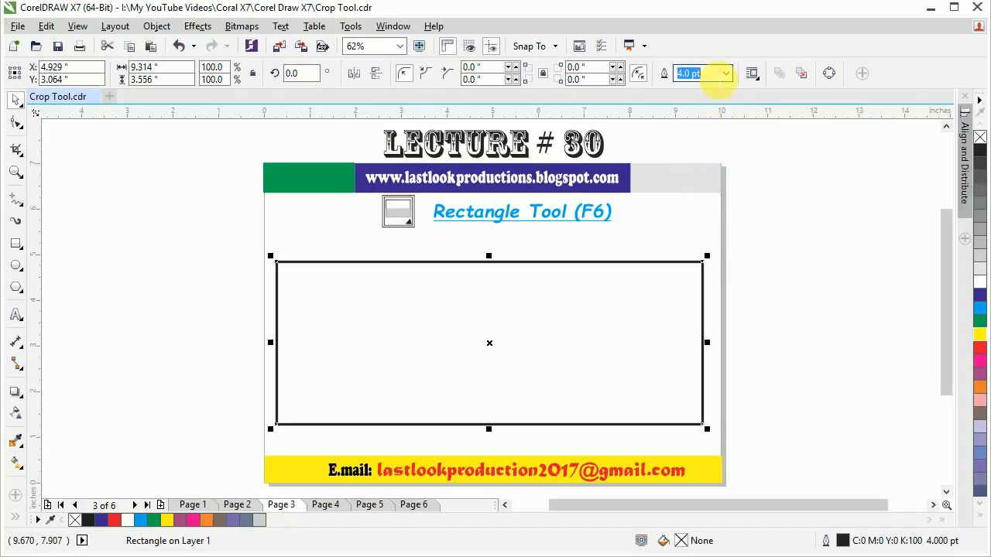
{"action": "left_click", "coordinate": [726, 75]}
{"action": "left_click", "coordinate": [719, 228]}
{"action": "left_click", "coordinate": [726, 74]}
{"action": "left_click", "coordinate": [722, 239]}
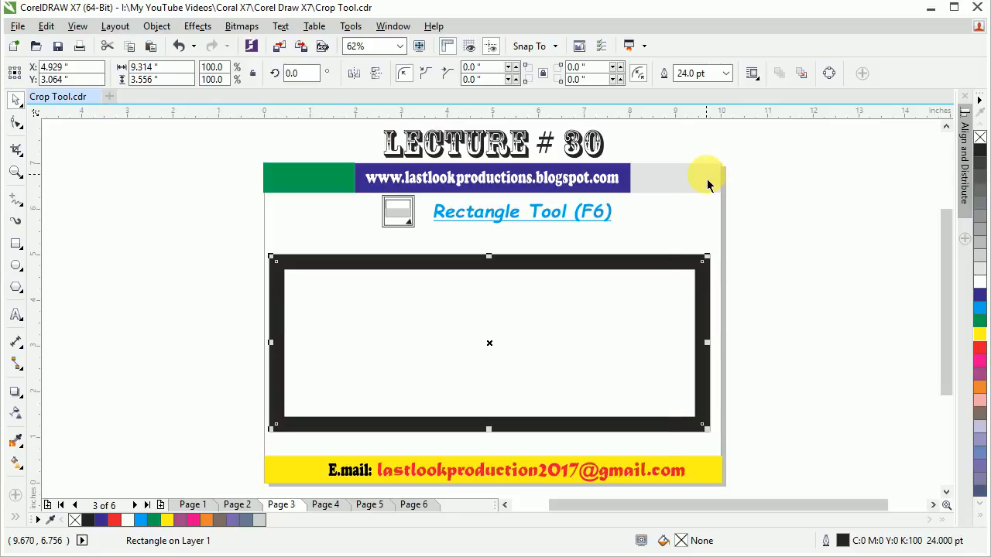
- Open the rectangle's Outline Pen settings and choose an outline color, trying yellow before picking red
{"action": "key", "text": "F12"}
{"action": "left_click_drag", "start_coordinate": [423, 120], "coordinate": [699, 168]}
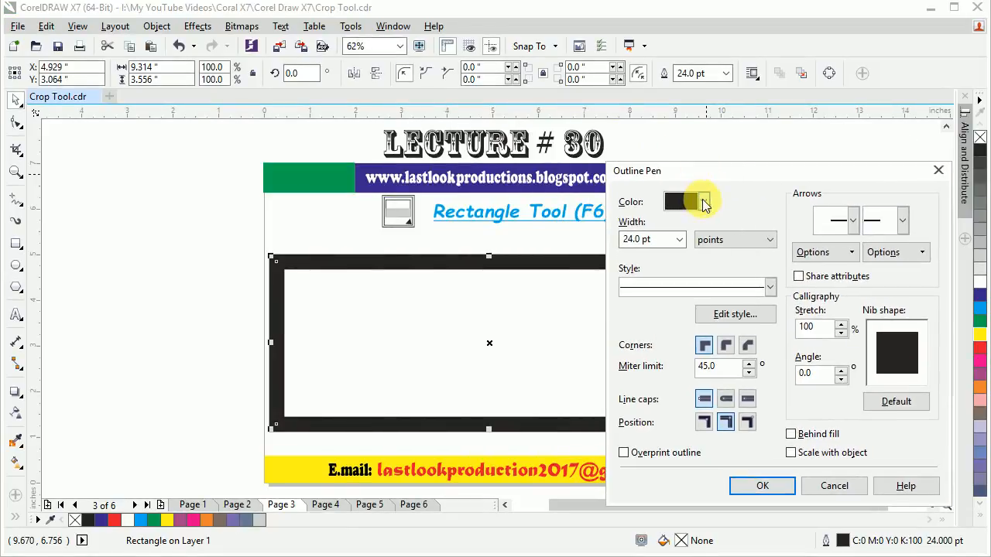
{"action": "left_click", "coordinate": [703, 201]}
{"action": "left_click", "coordinate": [693, 240]}
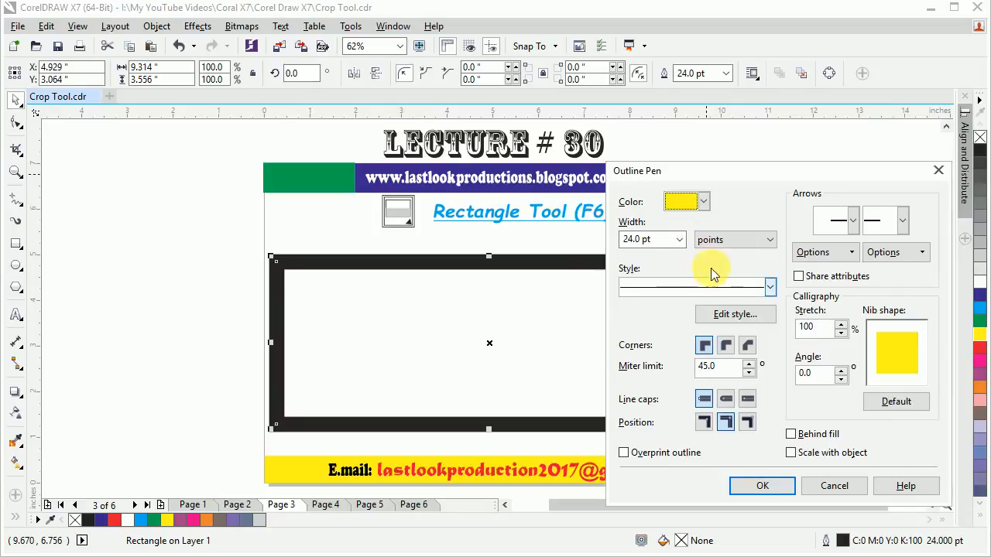
{"action": "left_click", "coordinate": [703, 201]}
{"action": "left_click", "coordinate": [719, 221]}
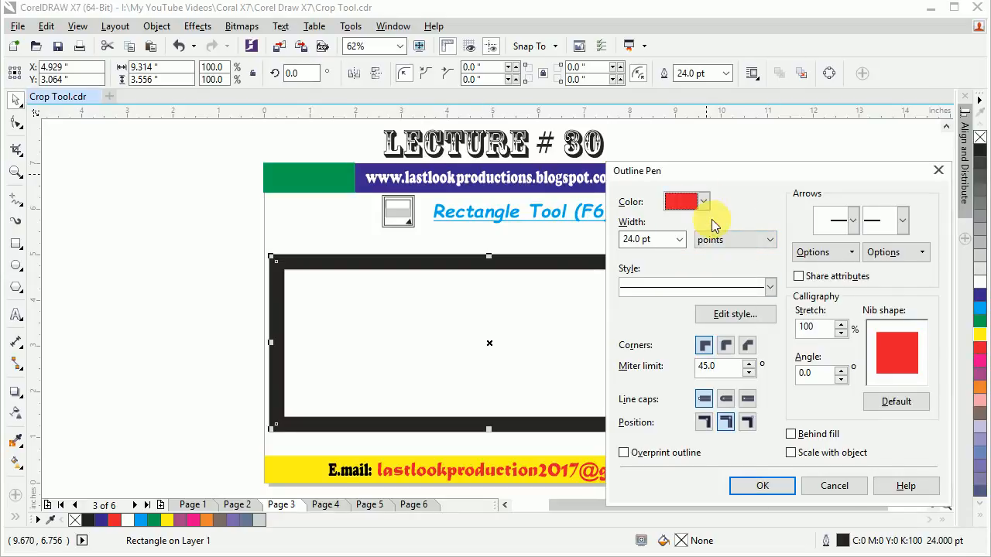
- Give the rectangle's outline a widely spaced dashed style and a width of 16 pt, and apply the outline settings
{"action": "left_click", "coordinate": [769, 286]}
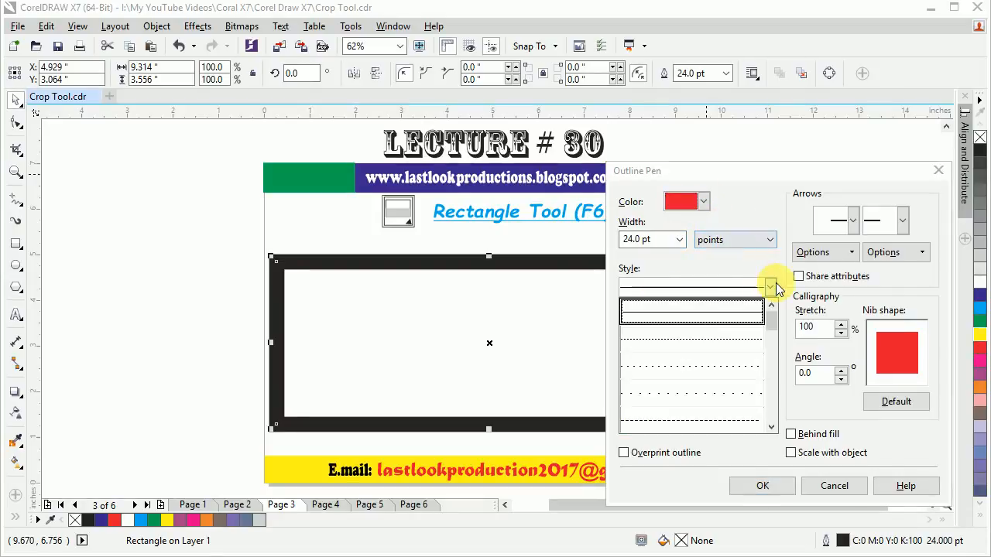
{"action": "left_click_drag", "start_coordinate": [769, 318], "coordinate": [769, 357]}
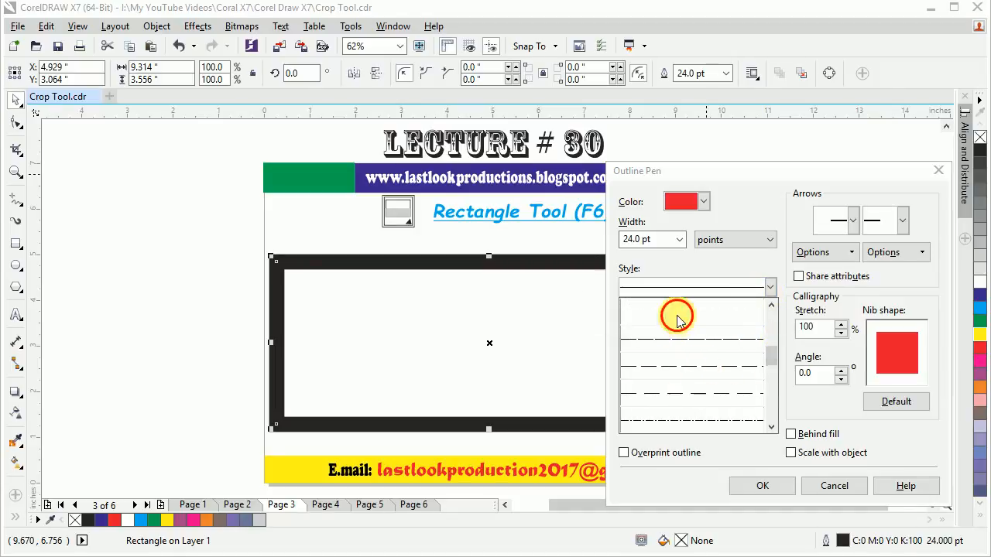
{"action": "left_click", "coordinate": [675, 315]}
{"action": "left_click", "coordinate": [680, 241]}
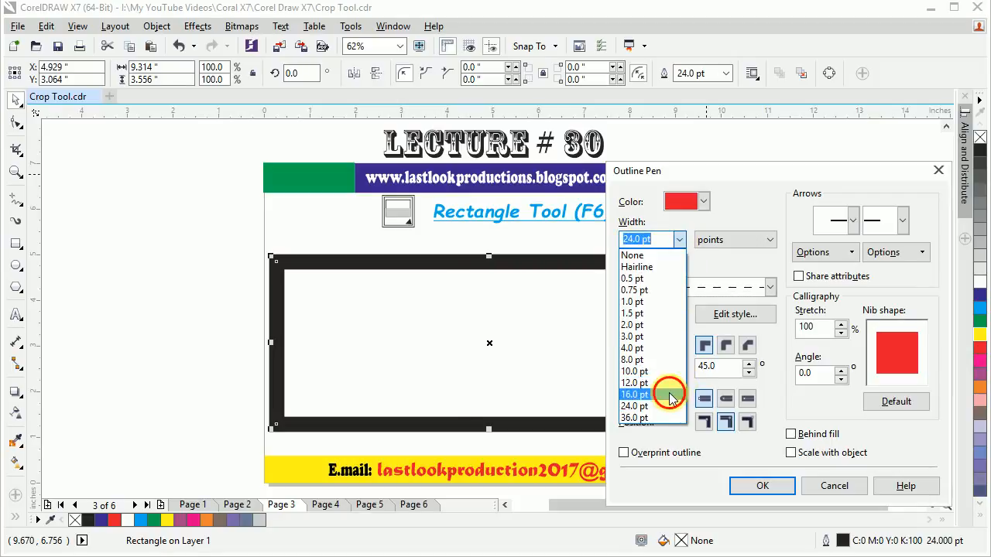
{"action": "left_click", "coordinate": [661, 394]}
{"action": "left_click", "coordinate": [760, 484]}
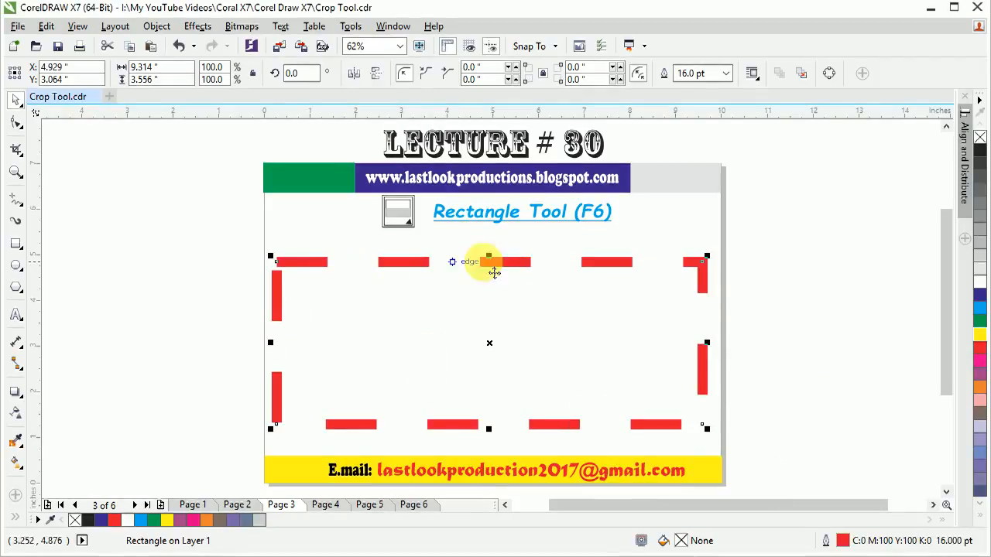
- Set the dashed rectangle's outline width to 4 pt
{"action": "left_click", "coordinate": [726, 73]}
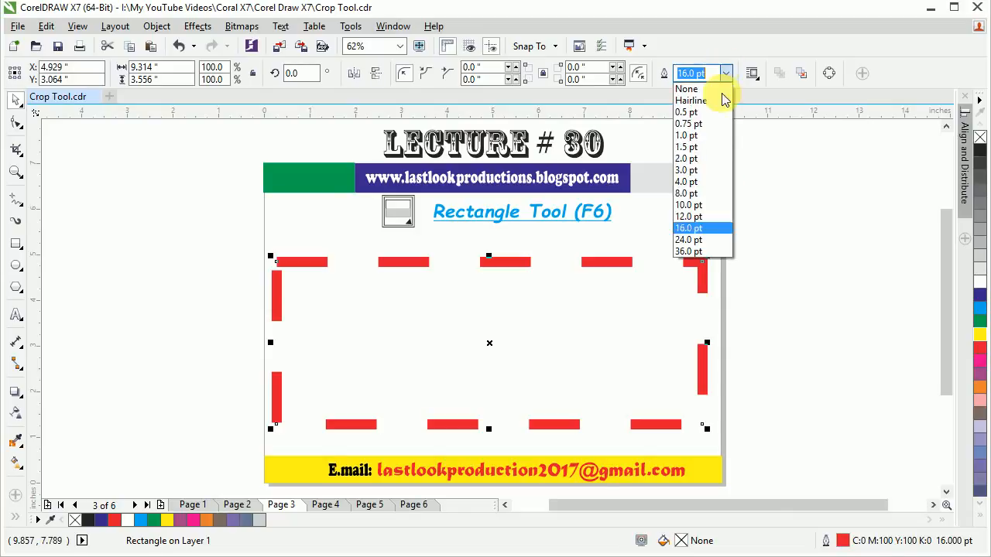
{"action": "left_click", "coordinate": [714, 183]}
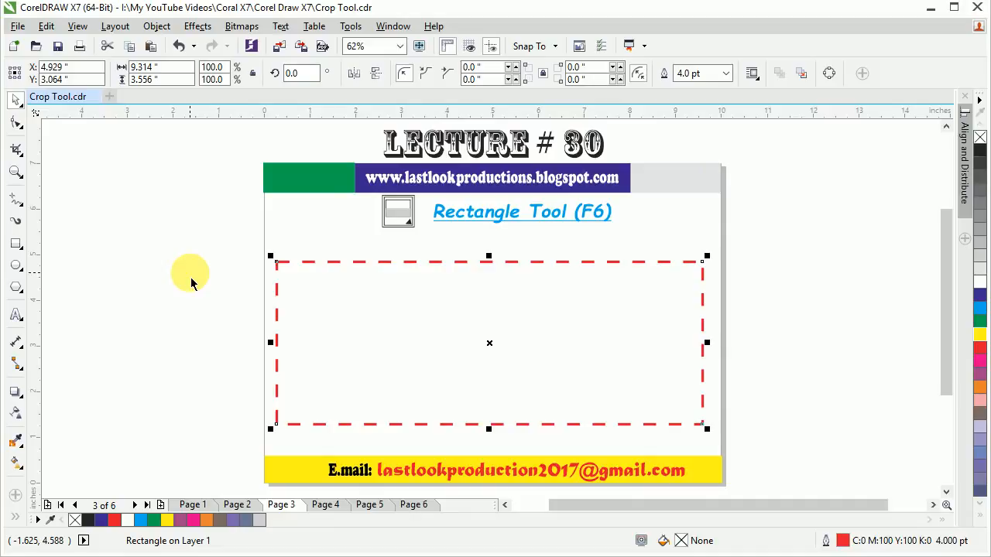
- View the text wrapping styles for the dashed rectangle, and convert the rectangle to curves
{"action": "left_click", "coordinate": [752, 74]}
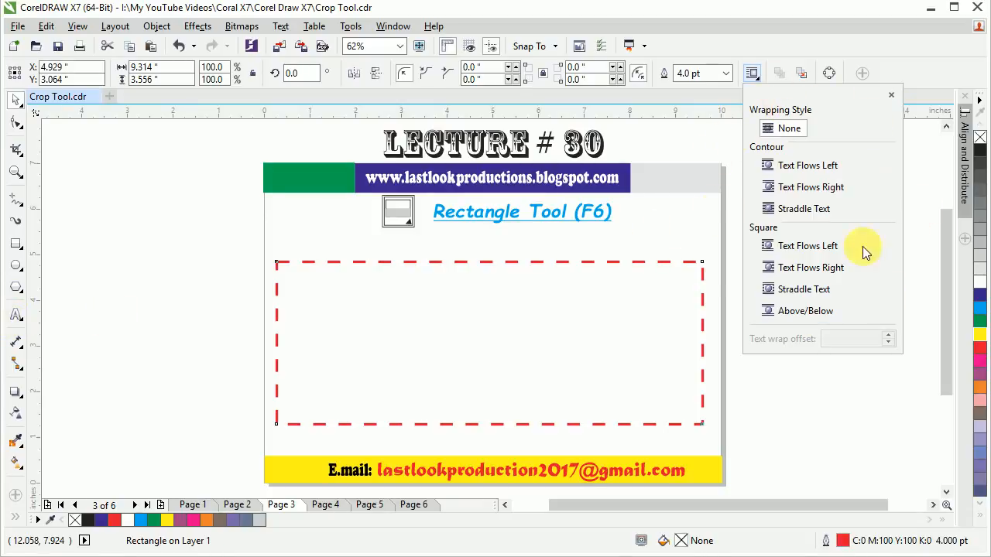
{"action": "left_click", "coordinate": [753, 78]}
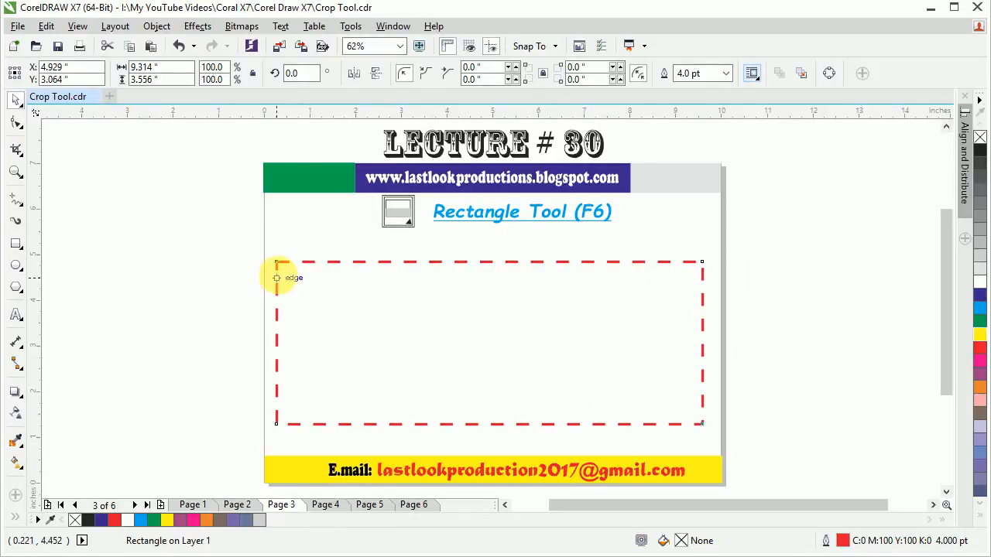
{"action": "left_click", "coordinate": [826, 77]}
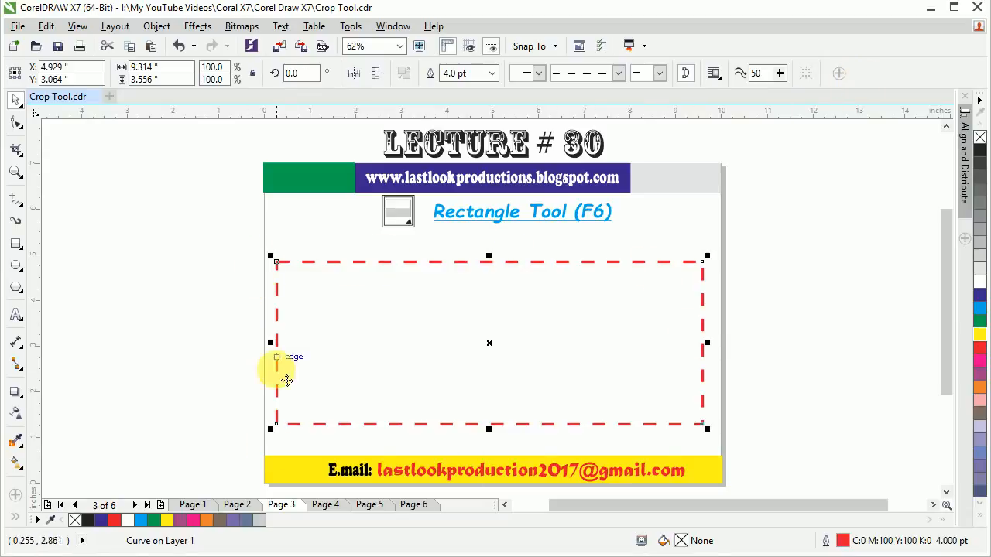
- Select all four nodes of the converted dashed rectangle with the Shape tool and convert its straight segments to curves
{"action": "left_click", "coordinate": [14, 121]}
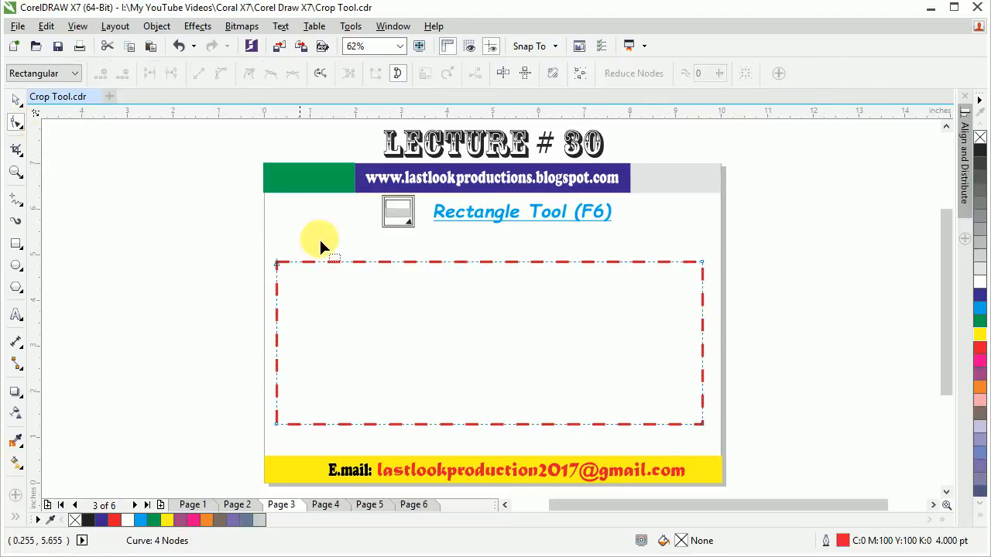
{"action": "left_click_drag", "start_coordinate": [238, 235], "coordinate": [732, 403]}
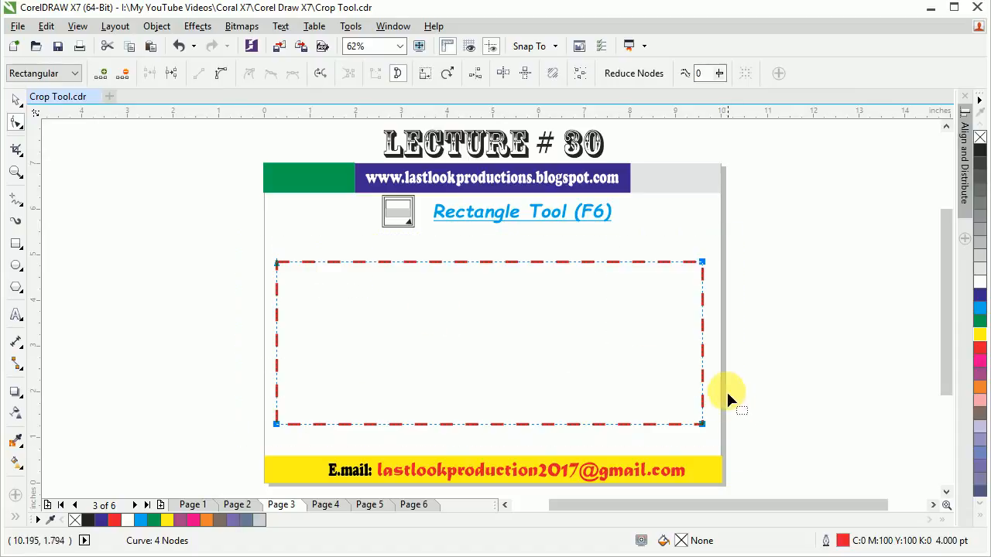
{"action": "key", "text": "ctrl+z"}
{"action": "left_click", "coordinate": [670, 312]}
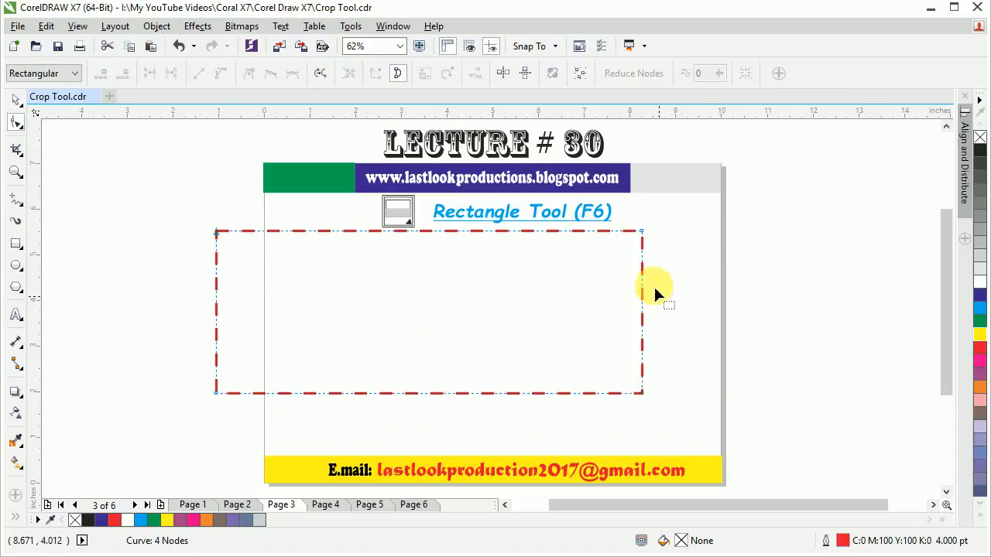
{"action": "left_click", "coordinate": [641, 230]}
{"action": "left_click", "coordinate": [641, 231]}
{"action": "left_click_drag", "start_coordinate": [681, 217], "coordinate": [167, 407]}
{"action": "left_click", "coordinate": [220, 73]}
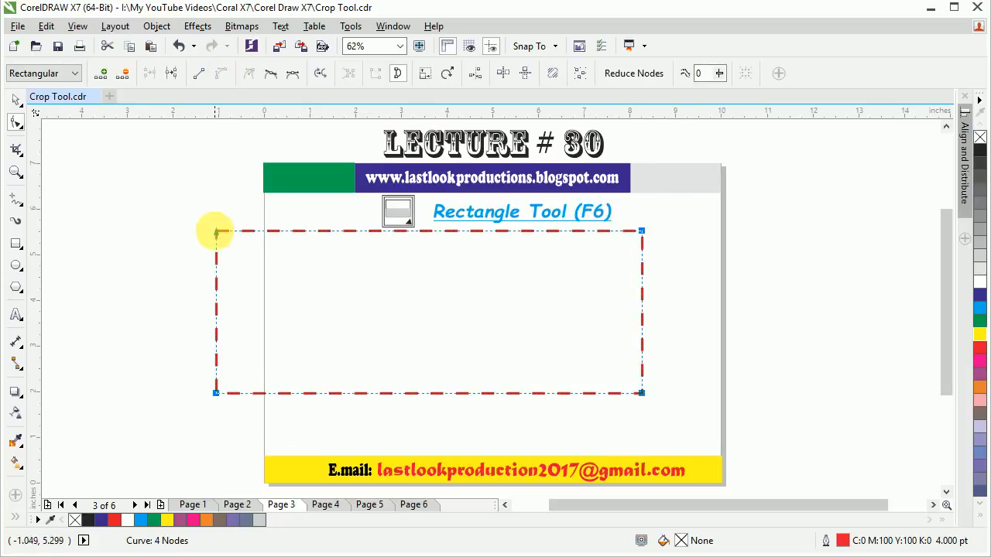
- Reshape the dashed curve by moving its upper-left node toward the shape's middle and its lower-right node inward
{"action": "left_click_drag", "start_coordinate": [217, 231], "coordinate": [529, 339]}
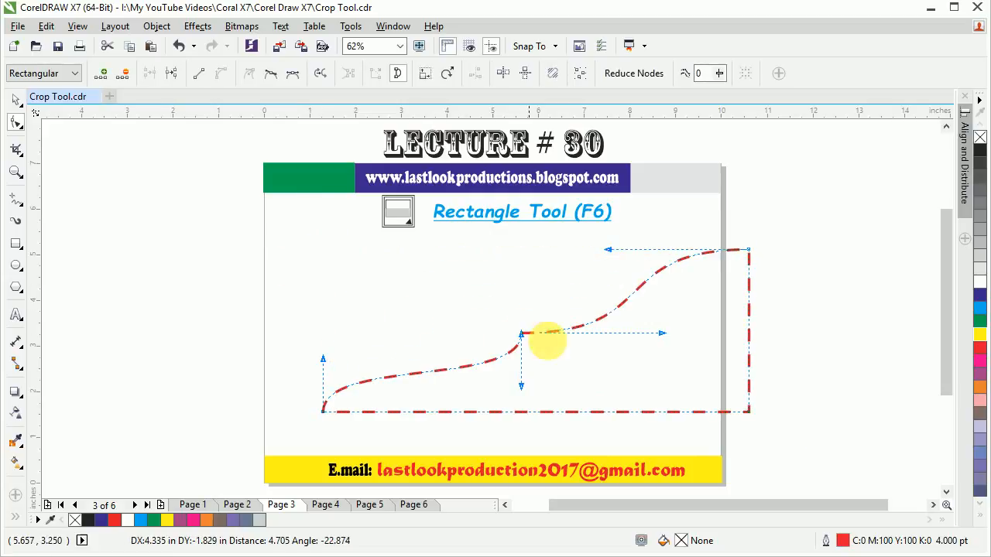
{"action": "left_click_drag", "start_coordinate": [750, 411], "coordinate": [657, 372]}
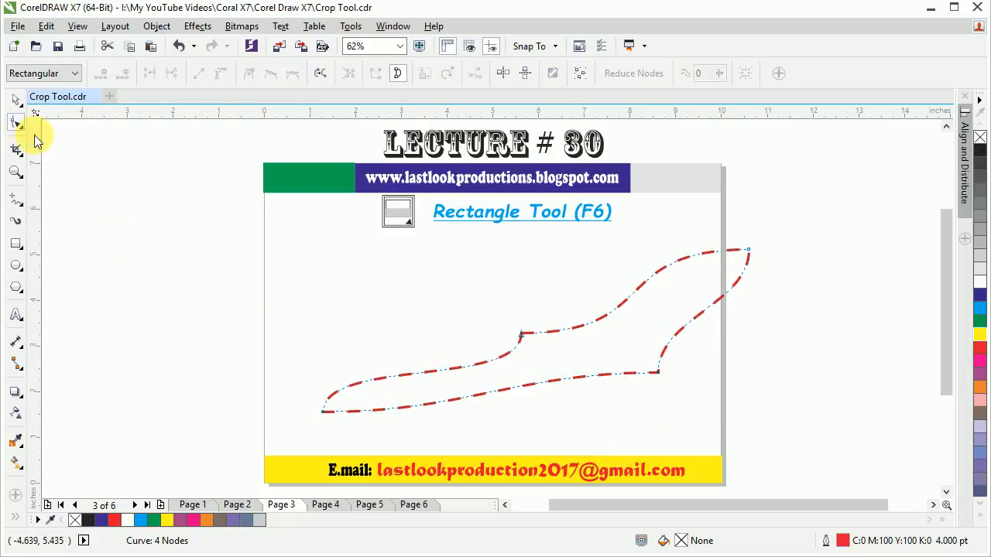
- Delete the reshaped dashed curve and draw a plain rectangle about 7.55 by 3.46 inches on the page
{"action": "key", "text": "space"}
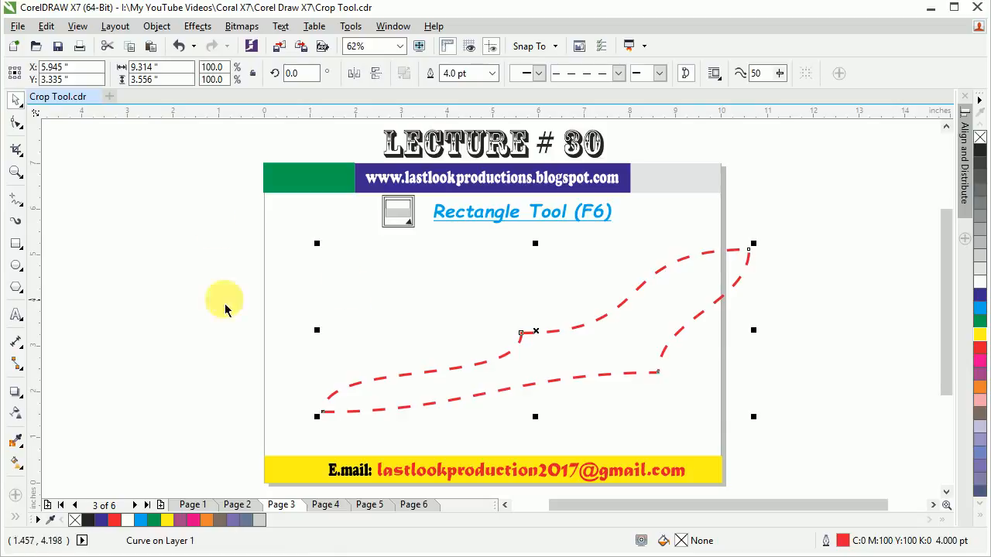
{"action": "key", "text": "Delete"}
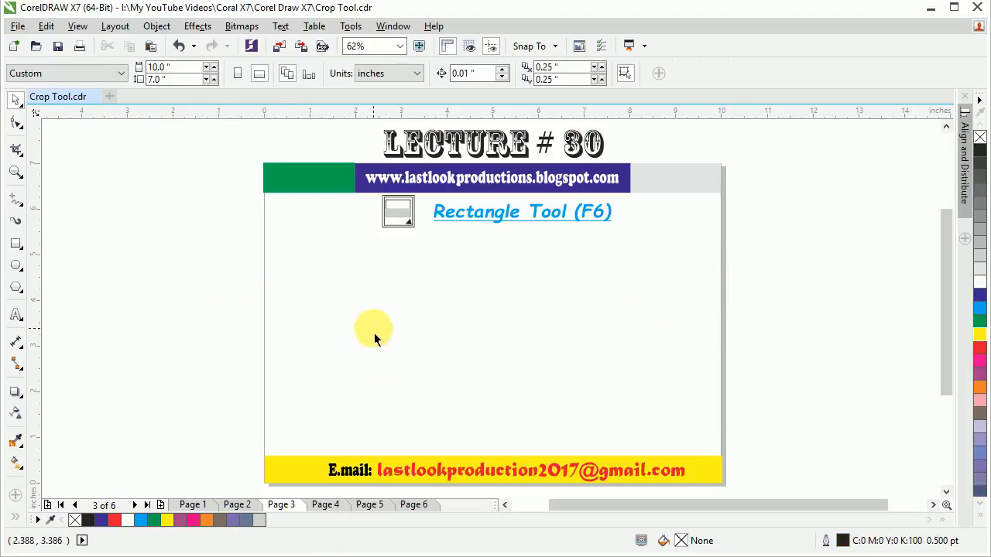
{"action": "left_click", "coordinate": [16, 243]}
{"action": "mouse_move", "coordinate": [322, 266]}
{"action": "left_mouse_down"}
{"action": "mouse_move", "coordinate": [519, 332]}
{"action": "mouse_move", "coordinate": [669, 424]}
{"action": "left_mouse_up"}
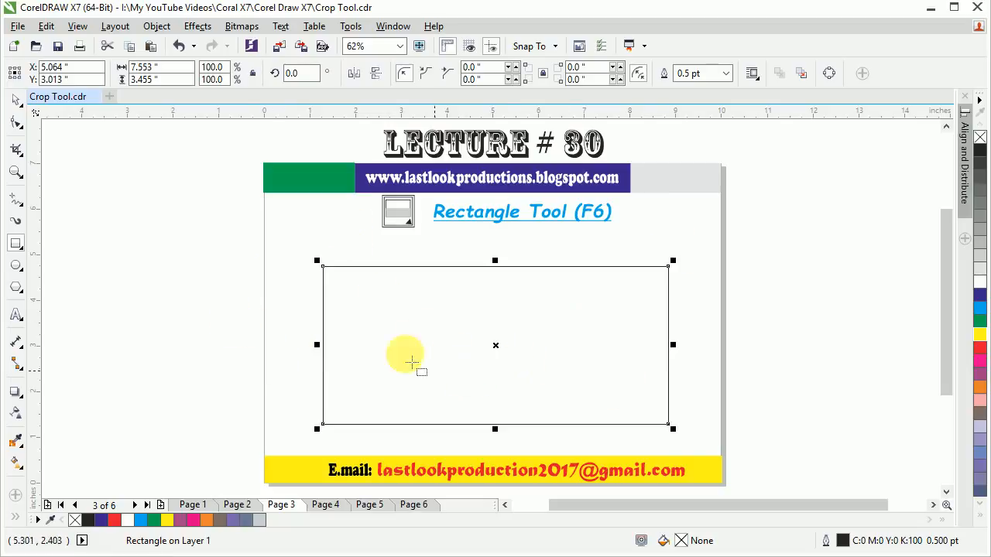
{"action": "left_click", "coordinate": [503, 360]}
{"action": "left_click", "coordinate": [500, 354]}
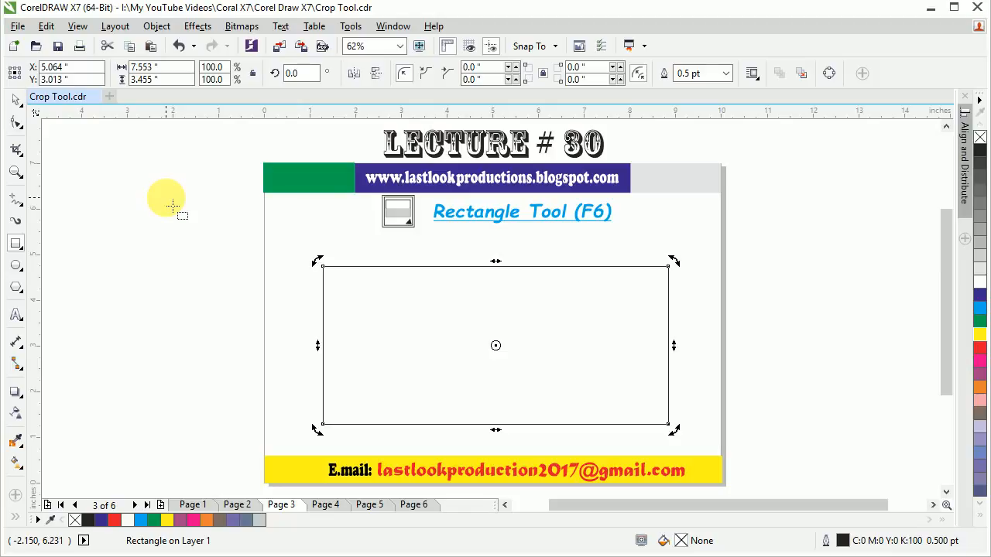
- View the tools grouped with the Rectangle tool, including 3-Point Rectangle
{"action": "left_click", "coordinate": [24, 249]}
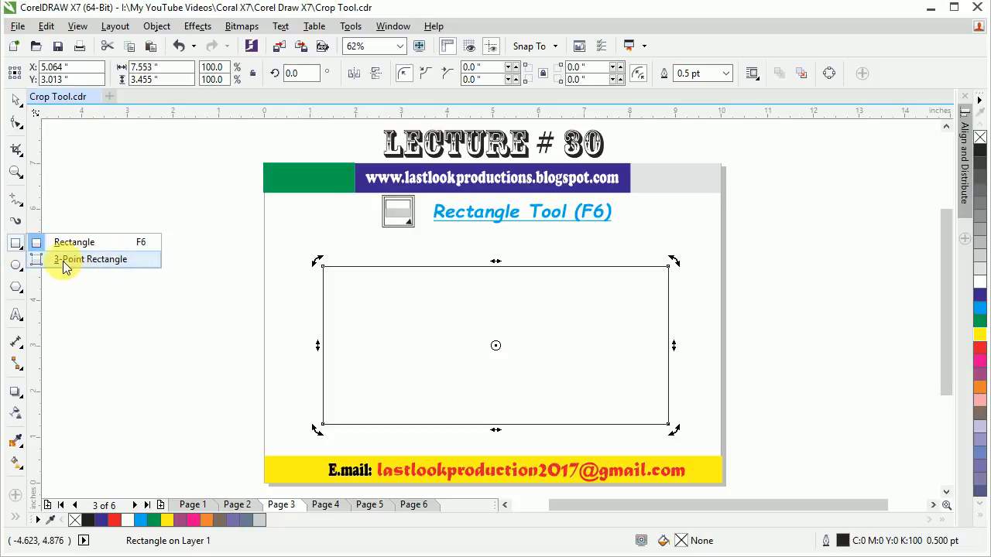
{"action": "left_click", "coordinate": [17, 248]}
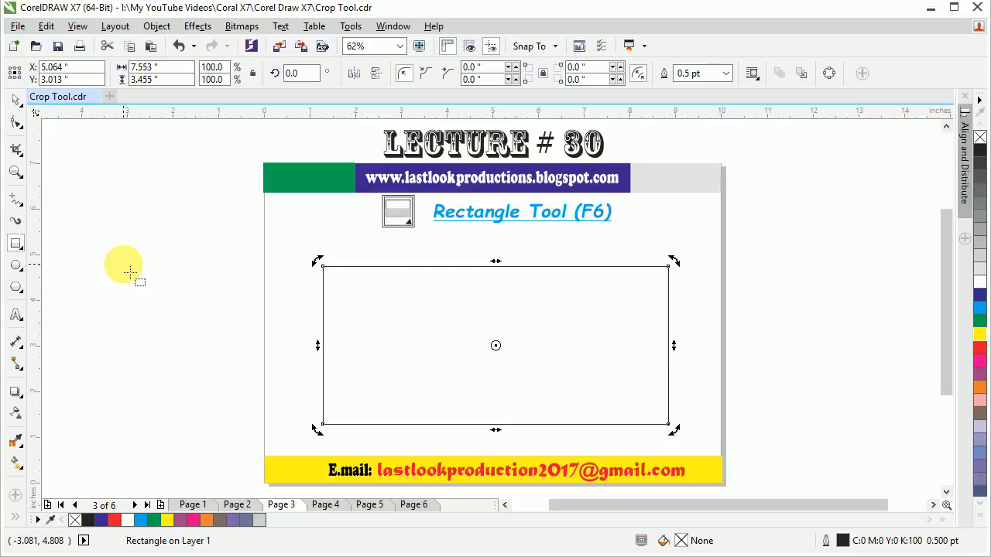
{"action": "left_click", "coordinate": [497, 343]}
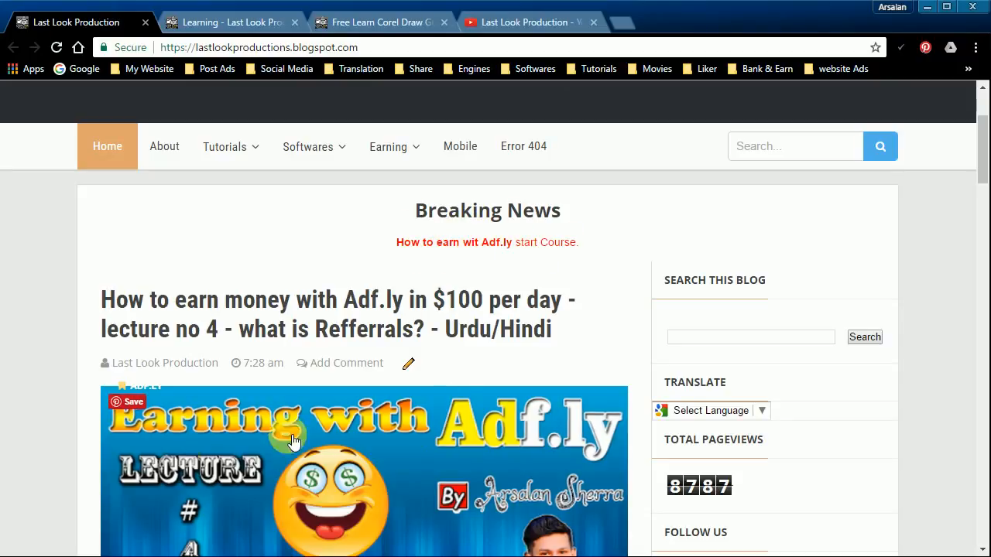
- Look over the latest posts and the header links on the Last Look Production blog's home page in the browser
{"action": "scroll", "coordinate": [265, 284], "scroll_direction": "down", "scroll_amount": 4}
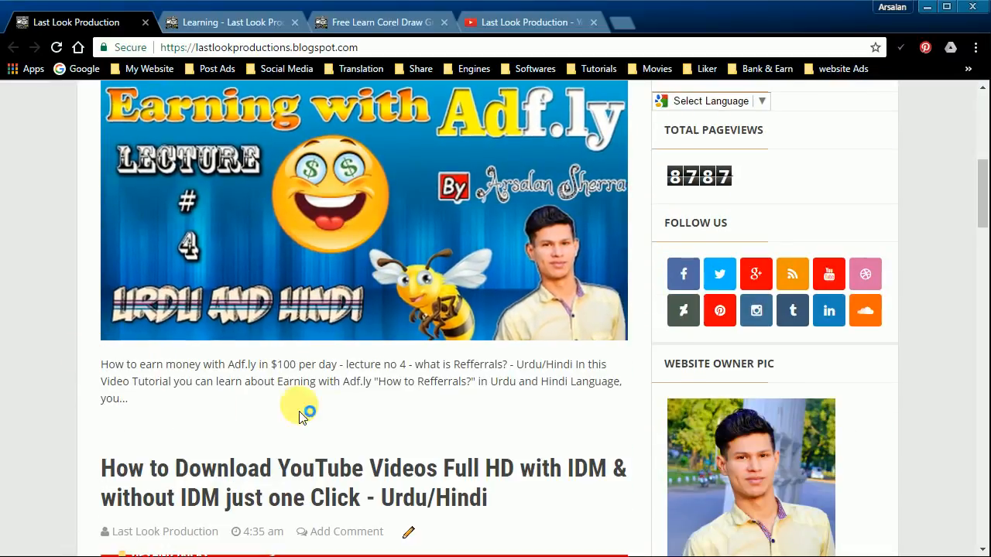
{"action": "scroll", "coordinate": [111, 376], "scroll_direction": "up", "scroll_amount": 1}
{"action": "scroll", "coordinate": [73, 362], "scroll_direction": "up", "scroll_amount": 2}
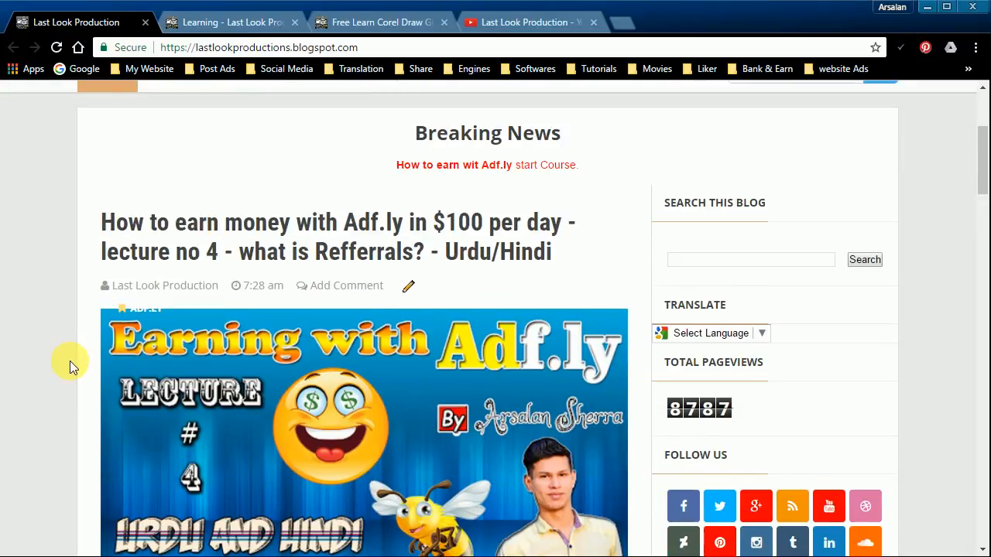
{"action": "scroll", "coordinate": [51, 363], "scroll_direction": "down", "scroll_amount": 2}
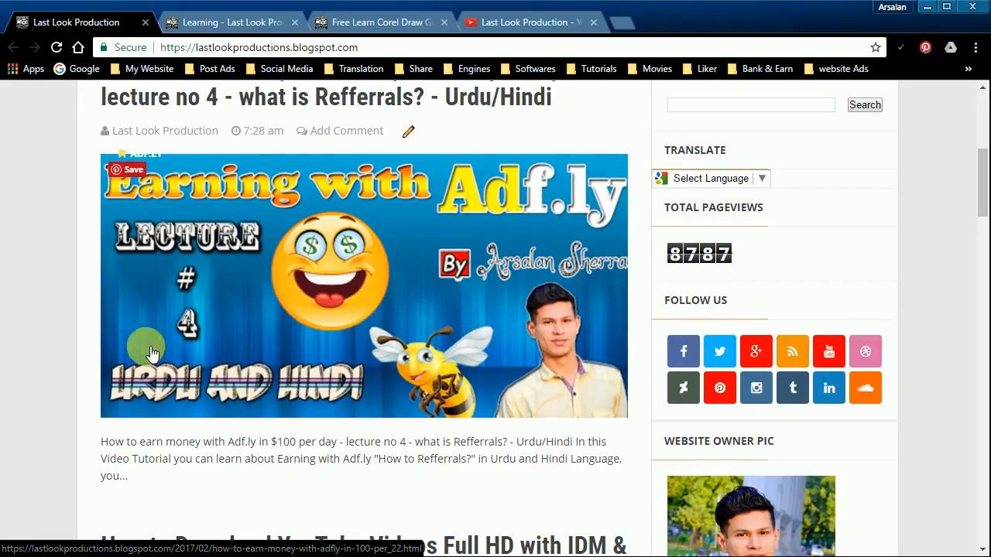
{"action": "scroll", "coordinate": [91, 340], "scroll_direction": "down", "scroll_amount": 1}
{"action": "scroll", "coordinate": [92, 335], "scroll_direction": "up", "scroll_amount": 6}
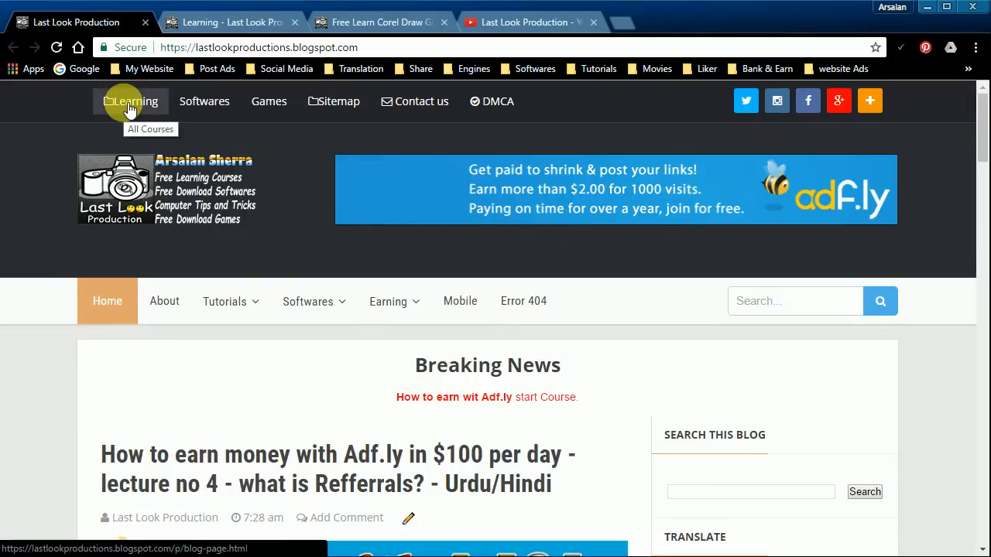
- View the blog's Learning page, and go through the free CorelDRAW X7 course page with its lecture list and comment area
{"action": "left_click", "coordinate": [237, 21]}
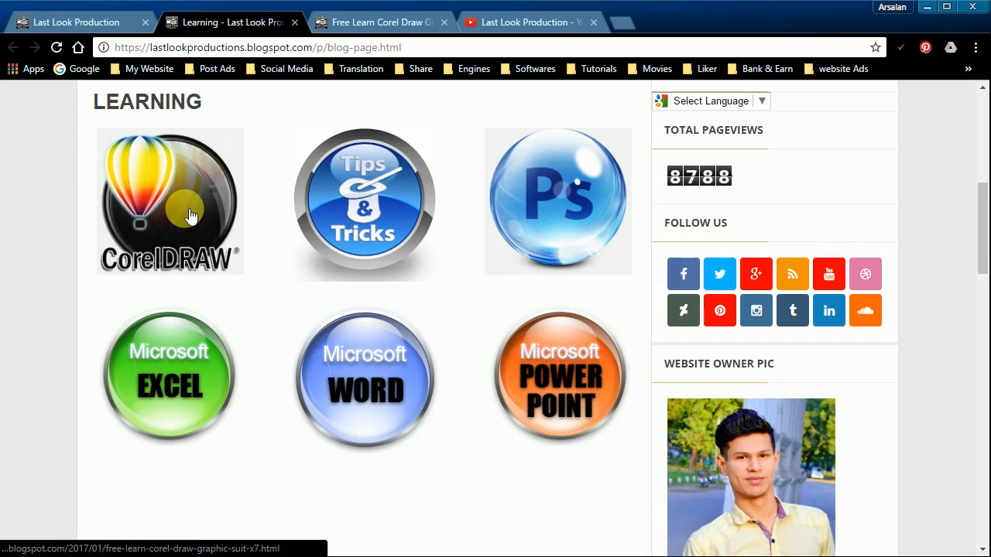
{"action": "left_click", "coordinate": [378, 22]}
{"action": "scroll", "coordinate": [309, 267], "scroll_direction": "down", "scroll_amount": 8}
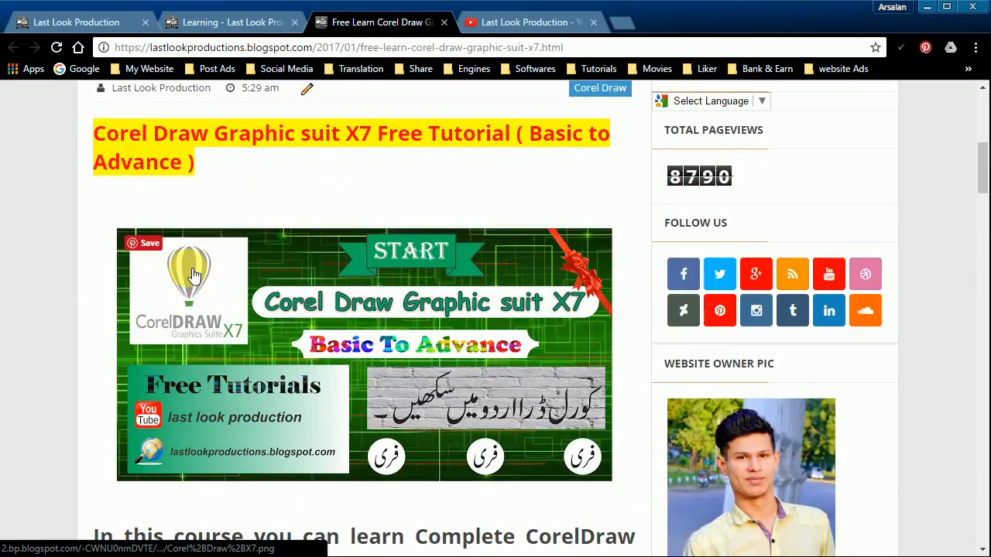
{"action": "scroll", "coordinate": [256, 263], "scroll_direction": "down", "scroll_amount": 9}
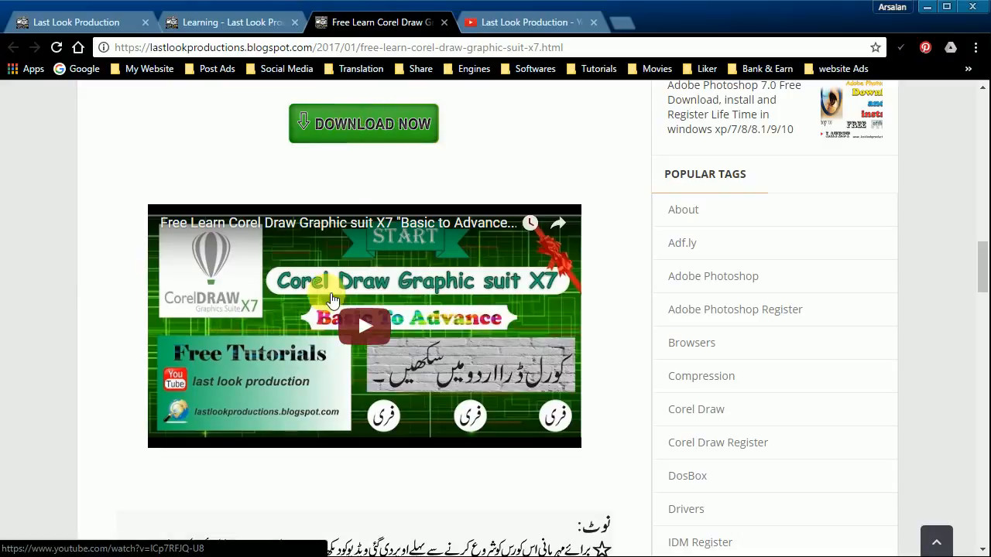
{"action": "scroll", "coordinate": [139, 342], "scroll_direction": "down", "scroll_amount": 5}
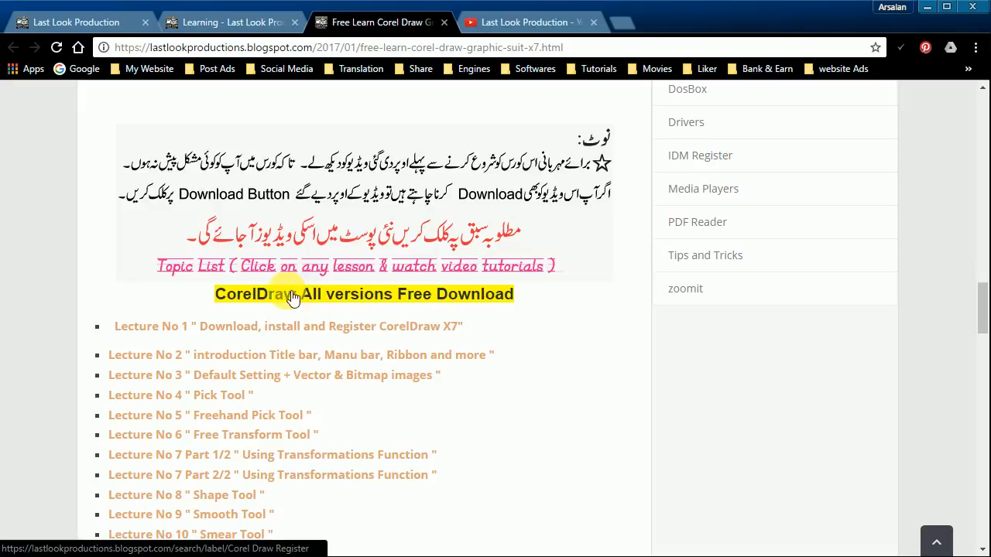
{"action": "scroll", "coordinate": [120, 294], "scroll_direction": "down", "scroll_amount": 8}
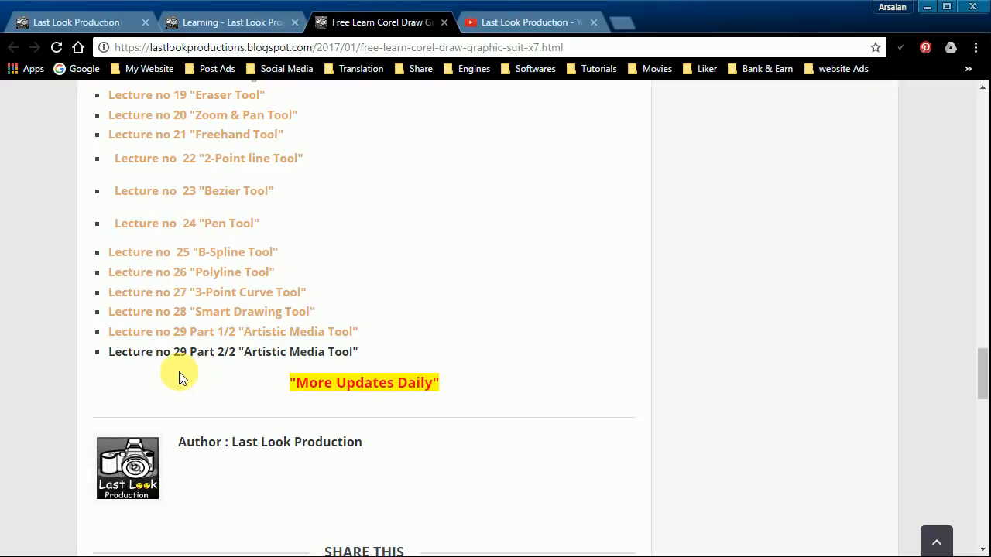
{"action": "scroll", "coordinate": [731, 350], "scroll_direction": "down", "scroll_amount": 15}
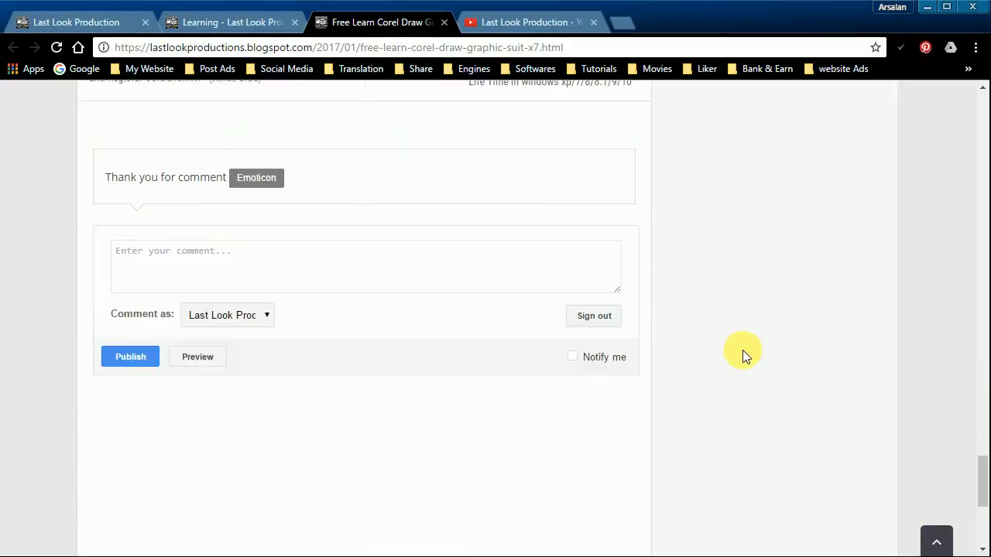
- View the contact details and the follow-by-email form in the course page's footer, and return to the page's start
{"action": "scroll", "coordinate": [742, 357], "scroll_direction": "down", "scroll_amount": 5}
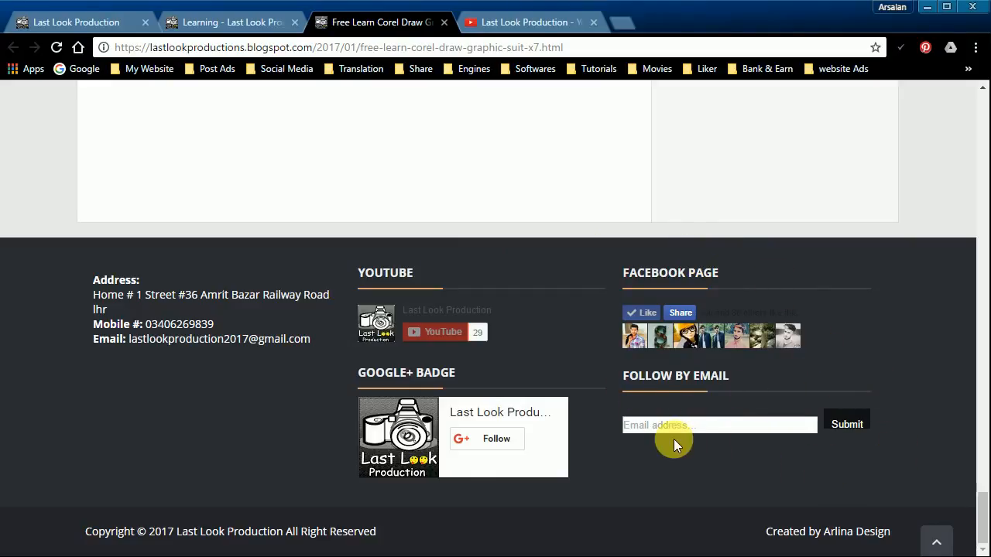
{"action": "left_click", "coordinate": [858, 433]}
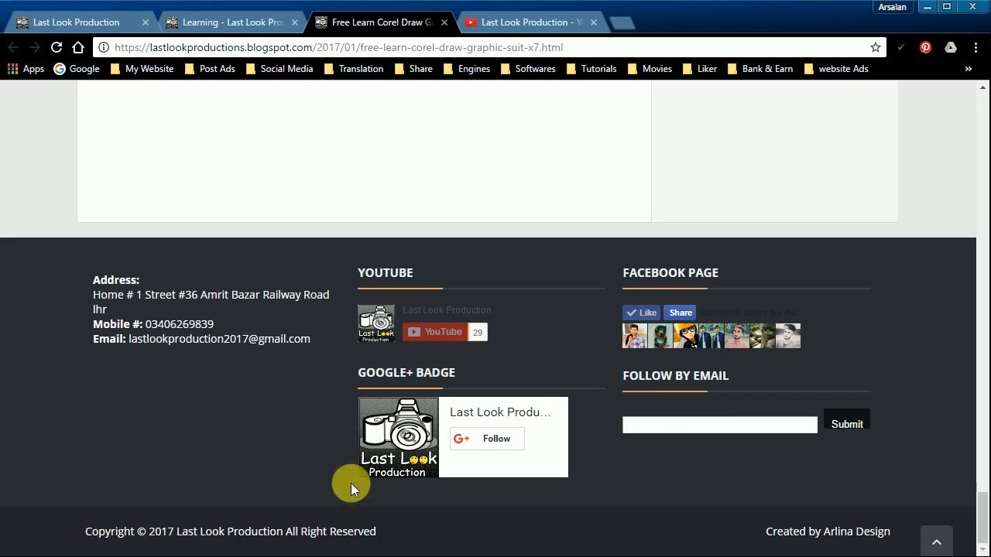
{"action": "scroll", "coordinate": [91, 412], "scroll_direction": "up", "scroll_amount": 10}
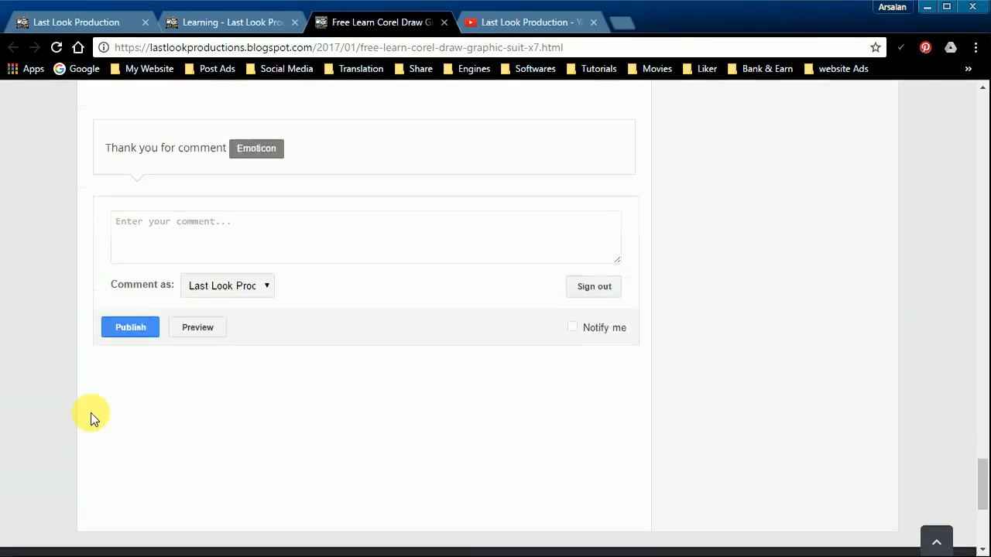
{"action": "scroll", "coordinate": [47, 416], "scroll_direction": "up", "scroll_amount": 15}
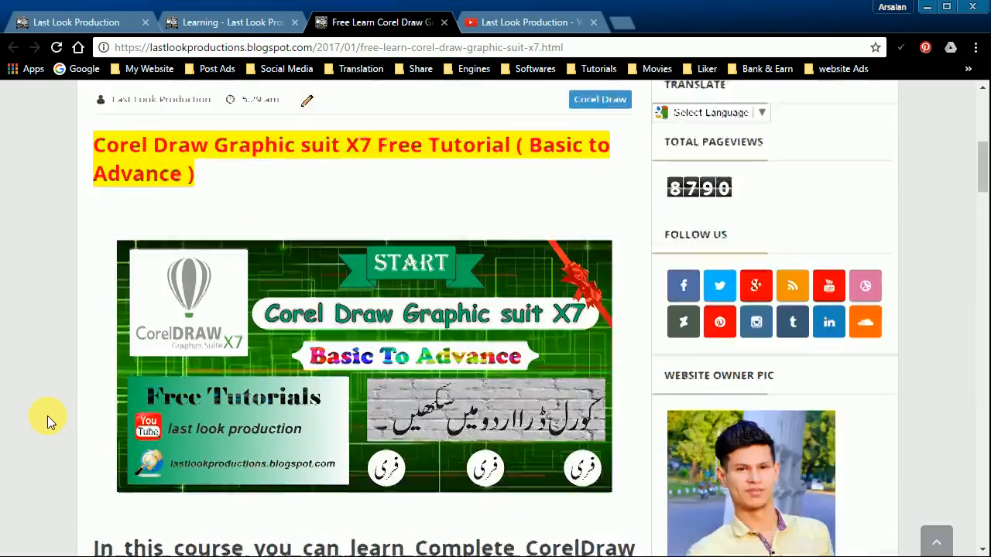
{"action": "scroll", "coordinate": [47, 416], "scroll_direction": "up", "scroll_amount": 5}
- Show the Last Look Production YouTube channel, reload its page, and view the banner and Subscribe area
{"action": "left_click", "coordinate": [507, 23]}
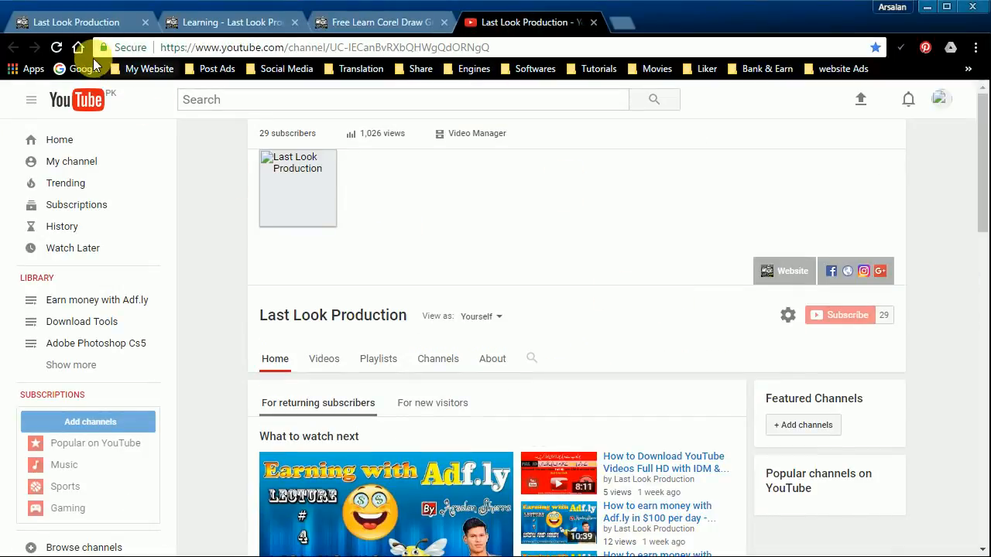
{"action": "left_click", "coordinate": [57, 48]}
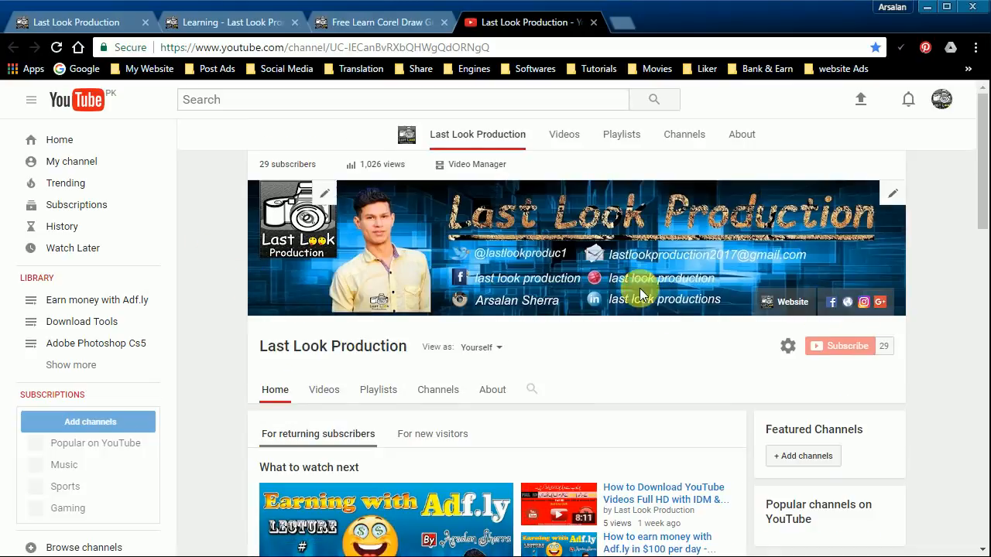
{"action": "scroll", "coordinate": [785, 358], "scroll_direction": "down", "scroll_amount": 1}
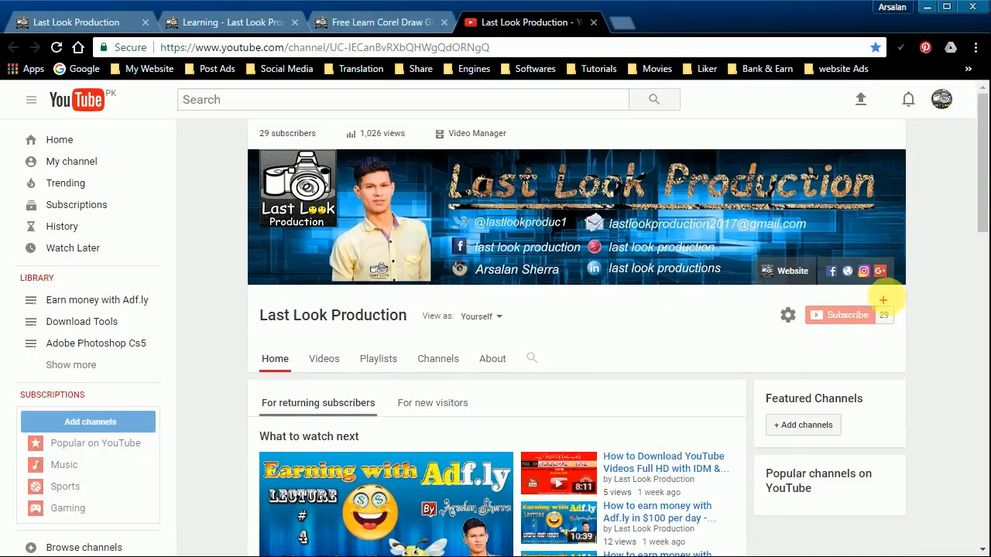
{"action": "mouse_move", "coordinate": [893, 303]}
{"action": "left_mouse_down"}
{"action": "mouse_move", "coordinate": [759, 318]}
{"action": "mouse_move", "coordinate": [778, 331]}
{"action": "left_mouse_up"}
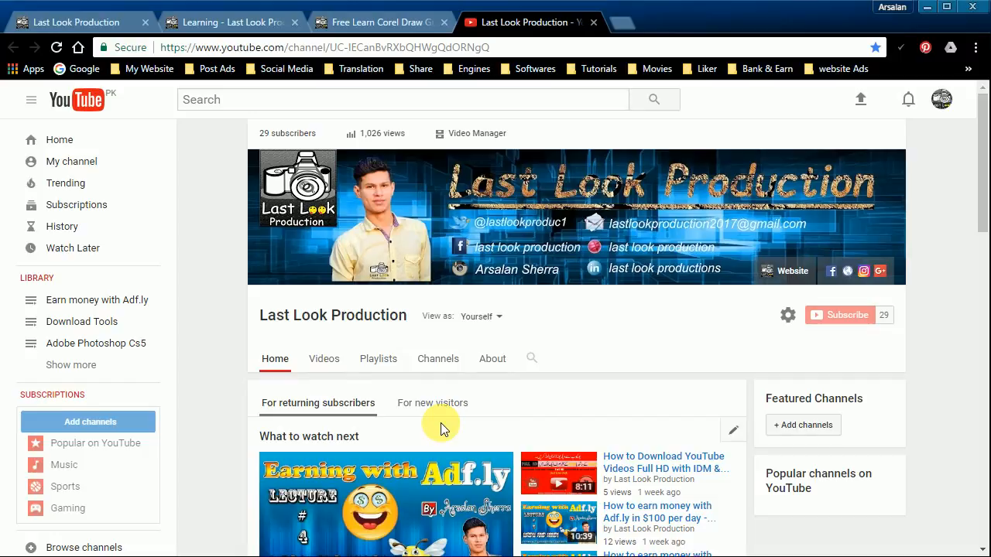
- Look through the YouTube channel's playlists and uploads, and minimize the open windows to show the desktop
{"action": "scroll", "coordinate": [440, 428], "scroll_direction": "down", "scroll_amount": 4}
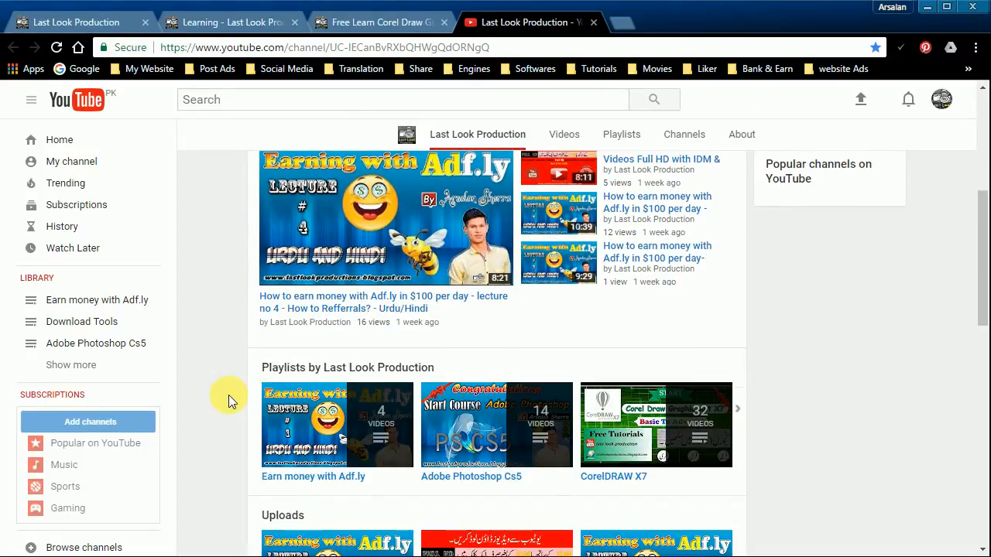
{"action": "scroll", "coordinate": [228, 394], "scroll_direction": "down", "scroll_amount": 10}
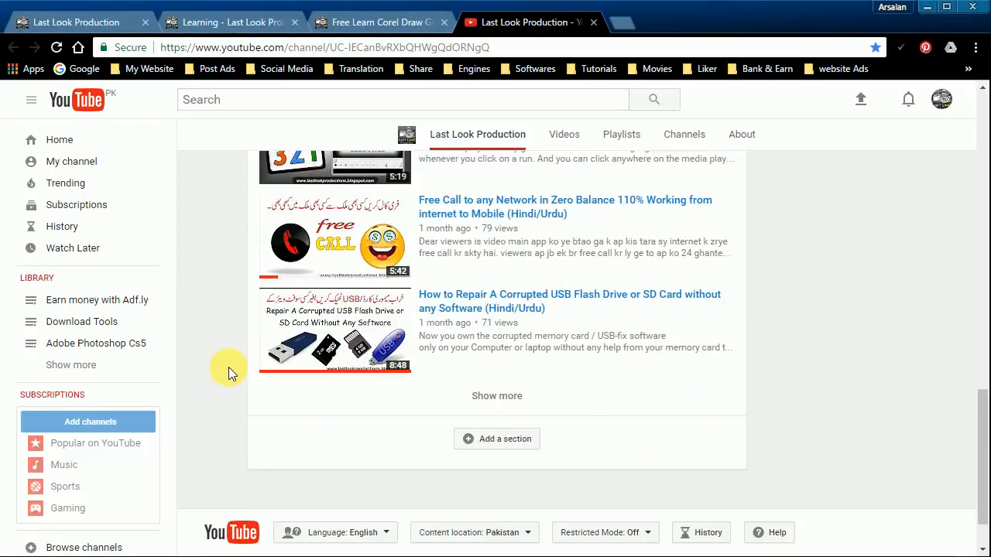
{"action": "scroll", "coordinate": [228, 367], "scroll_direction": "up", "scroll_amount": 5}
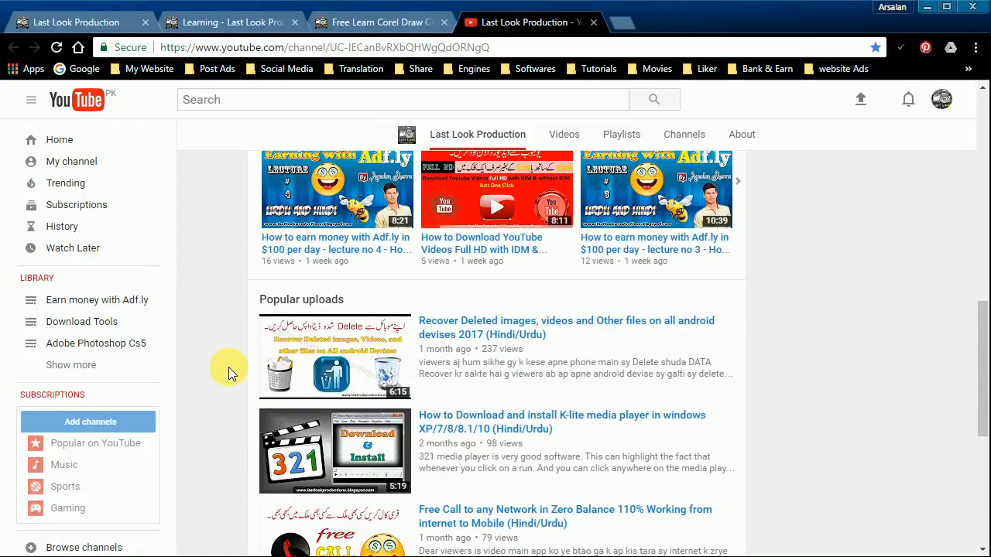
{"action": "scroll", "coordinate": [249, 440], "scroll_direction": "up", "scroll_amount": 4}
{"action": "scroll", "coordinate": [248, 440], "scroll_direction": "up", "scroll_amount": 4}
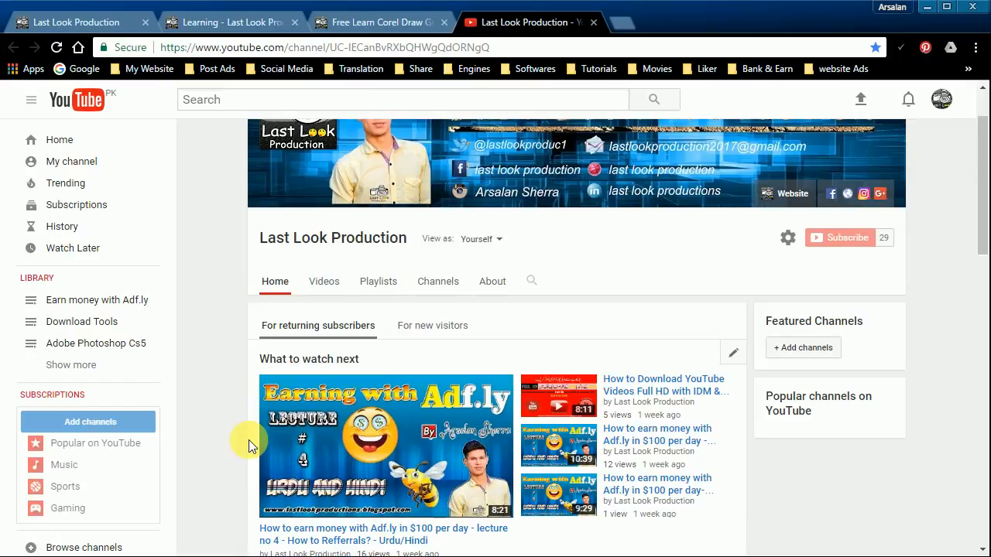
{"action": "scroll", "coordinate": [248, 440], "scroll_direction": "up", "scroll_amount": 1}
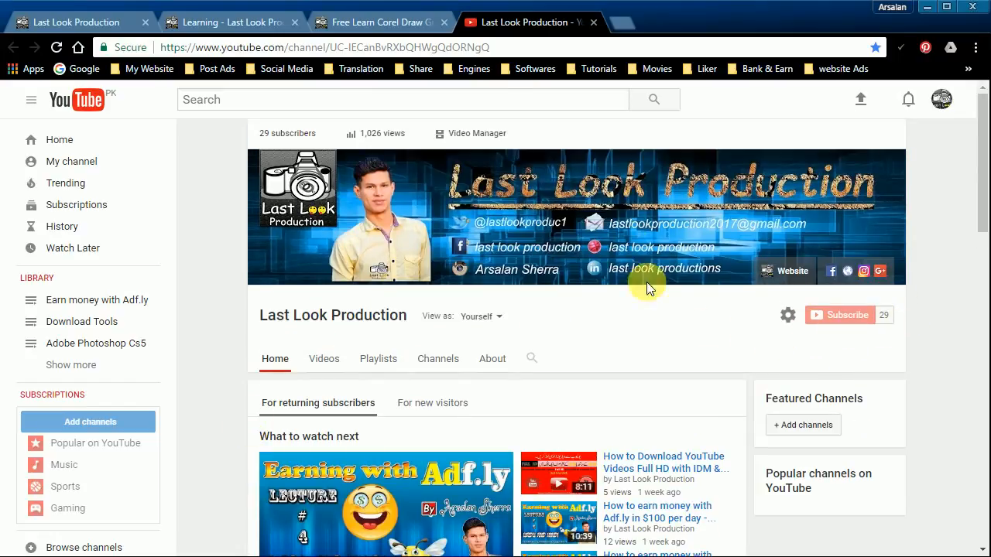
{"action": "left_click", "coordinate": [925, 9]}
{"action": "left_click", "coordinate": [925, 9]}
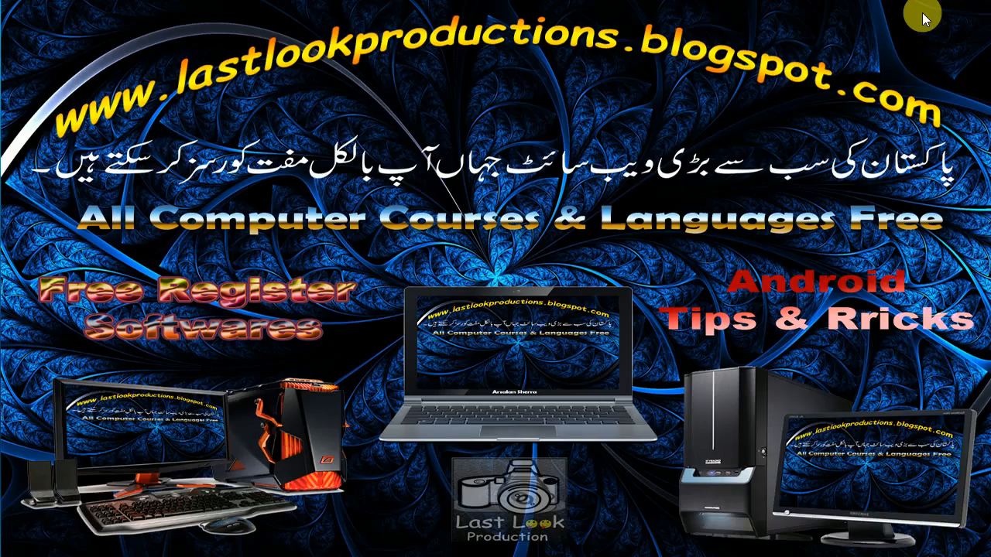